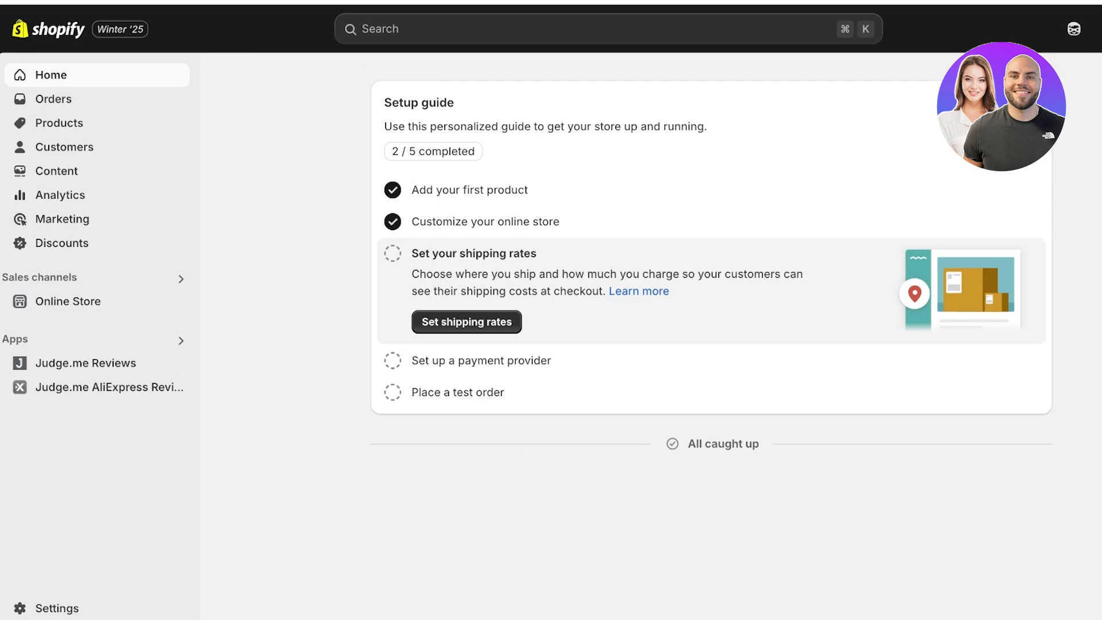
Step: Add a new product titled "Flared Jessi Set"
{"action": "left_click", "coordinate": [59, 123]}
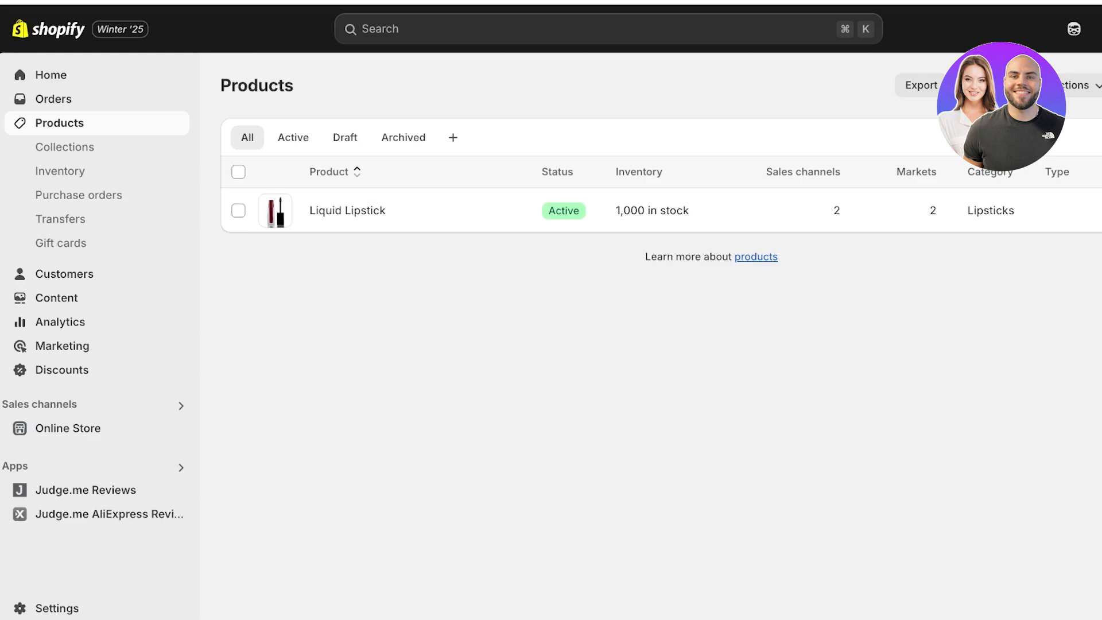
{"action": "left_click", "coordinate": [1061, 85]}
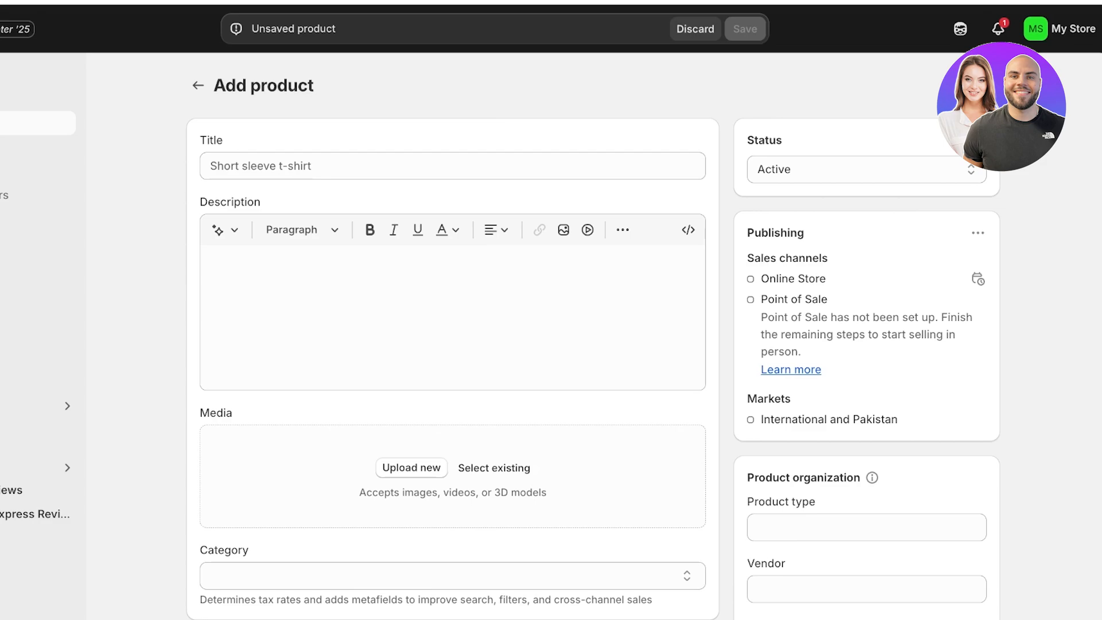
{"action": "left_click", "coordinate": [260, 166]}
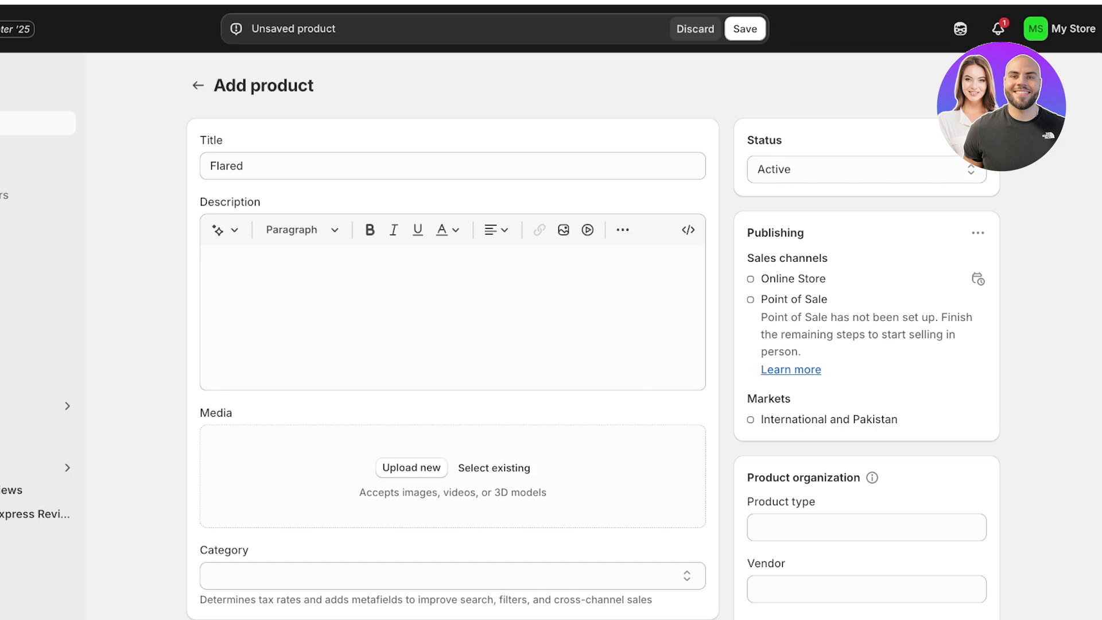
{"action": "left_click", "coordinate": [246, 166]}
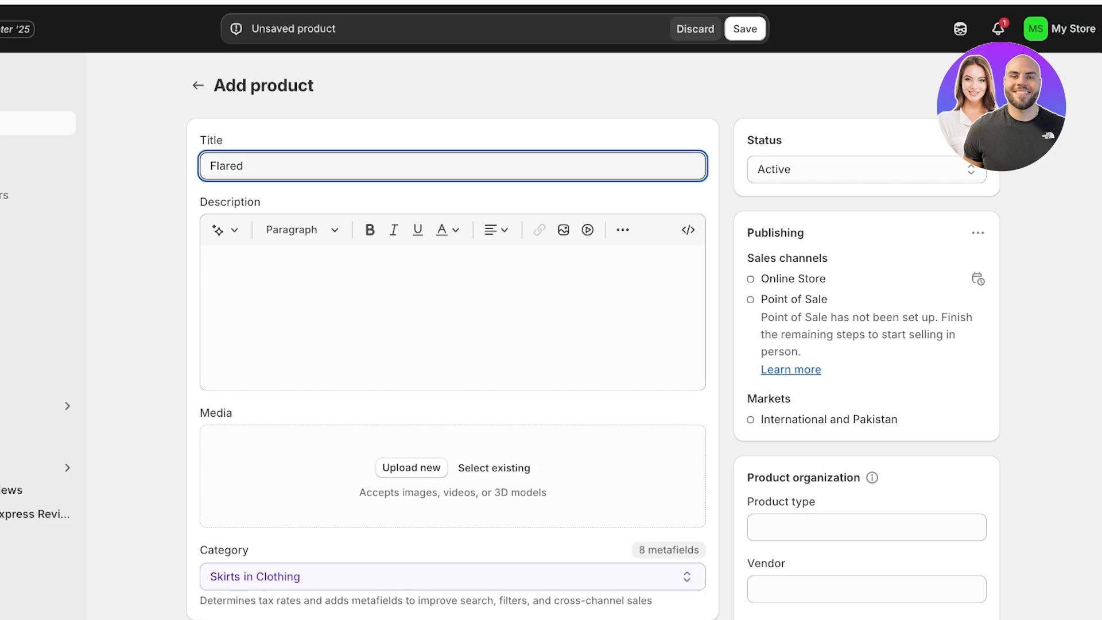
{"action": "type", "text": "Coord"}
{"action": "key", "text": "BackSpace"}
{"action": "key", "text": "BackSpace"}
{"action": "key", "text": "BackSpace"}
{"action": "key", "text": "BackSpace"}
{"action": "key", "text": "BackSpace"}
{"action": "type", "text": "Set"}
{"action": "left_click", "coordinate": [244, 166]}
{"action": "type", "text": "Jessi"}
Step: Start generating text for the product description and set its tone to Playful
{"action": "left_click", "coordinate": [229, 262]}
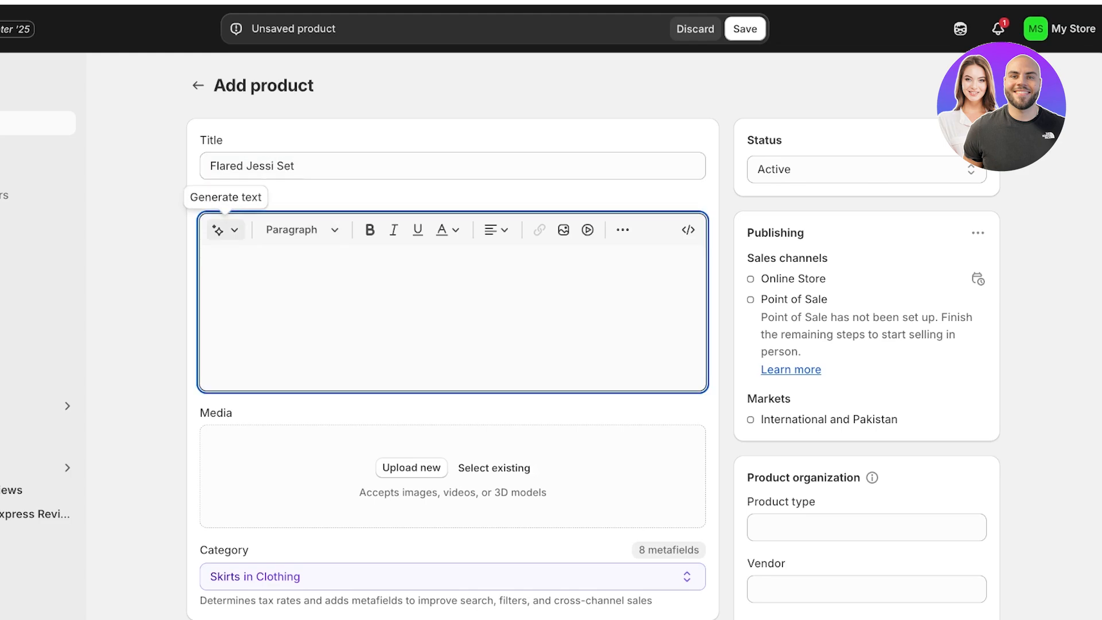
{"action": "left_click", "coordinate": [218, 229]}
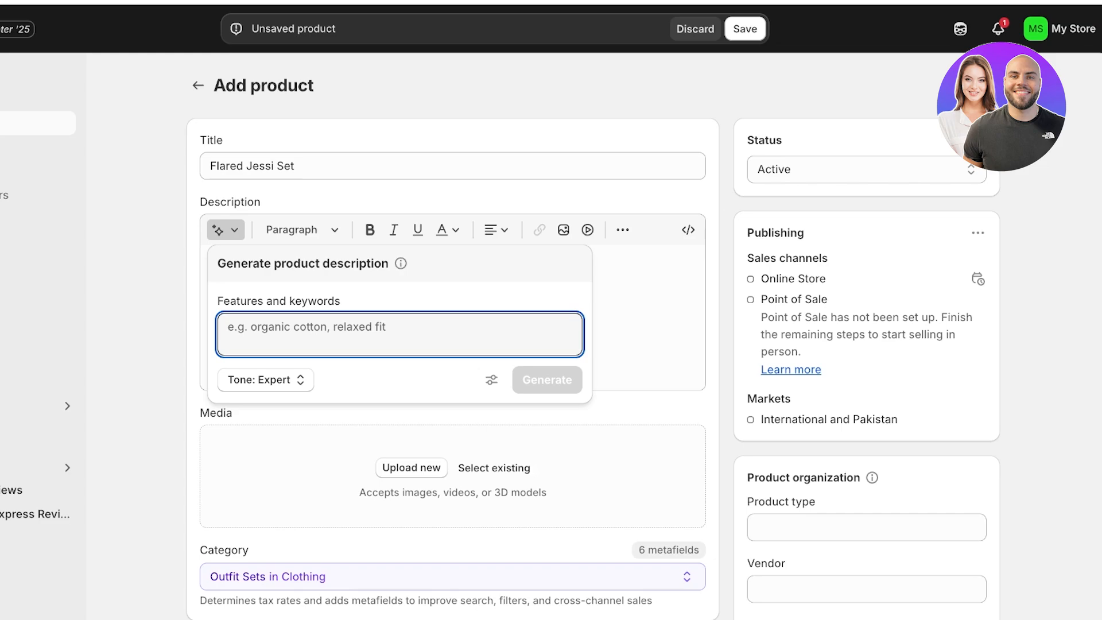
{"action": "left_click", "coordinate": [265, 380]}
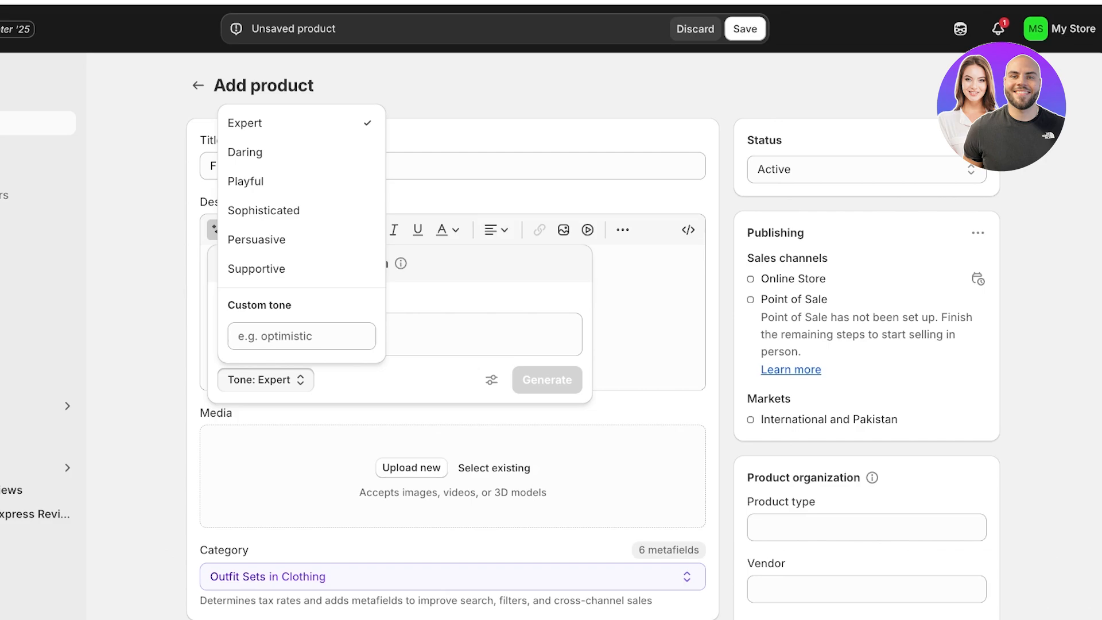
{"action": "left_click", "coordinate": [246, 181]}
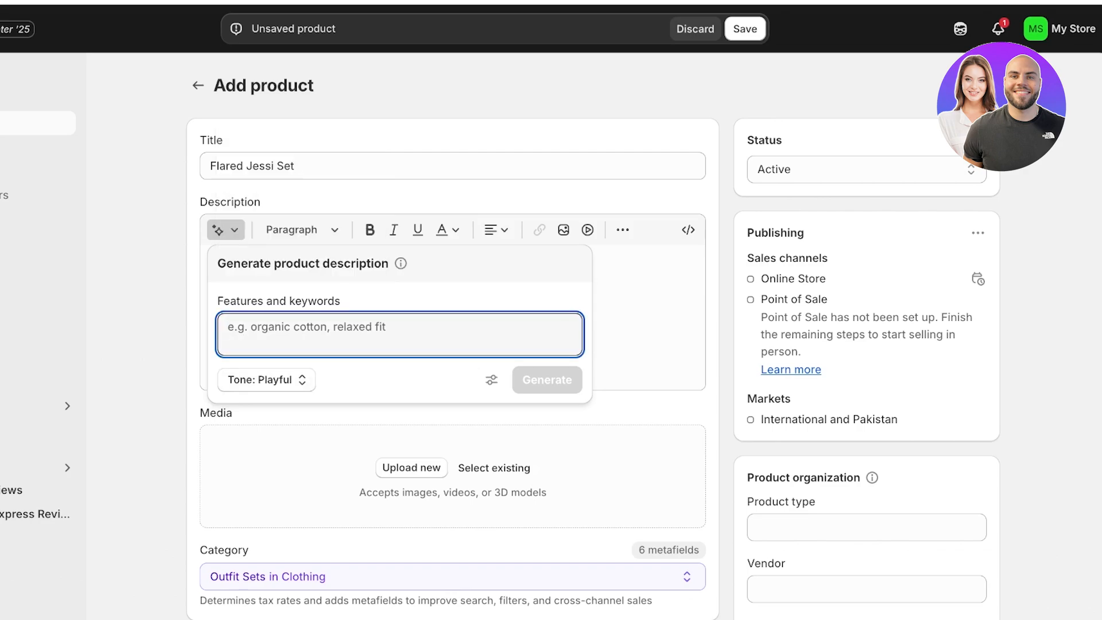
Step: Enter the generator keywords "A 2 piece womens clothing set. which includes a cropped top and pants. the top is"
{"action": "type", "text": "A"}
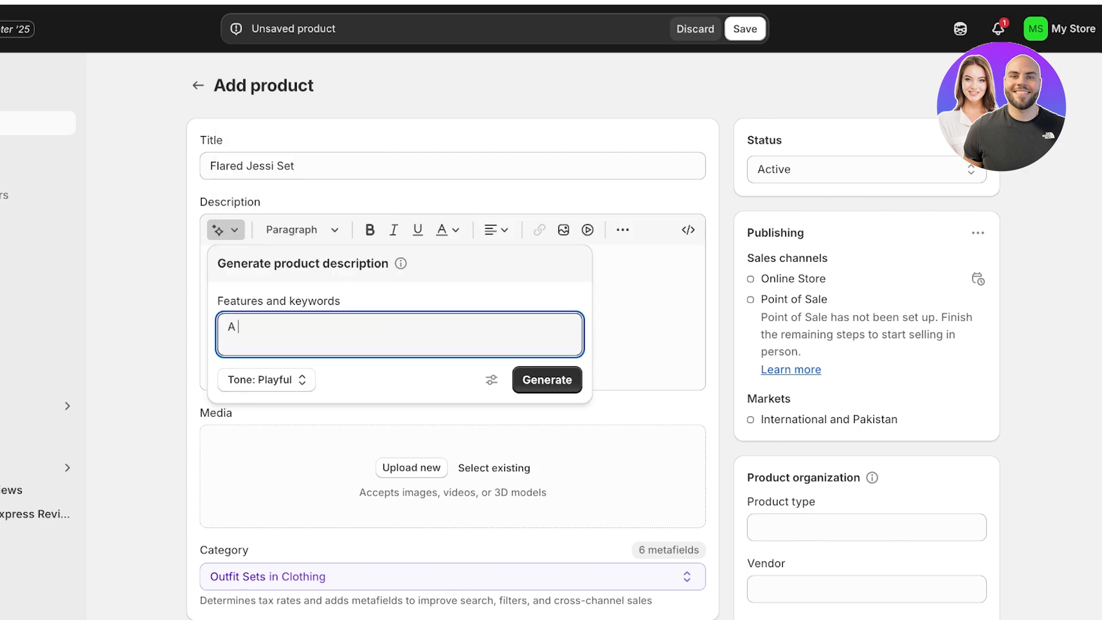
{"action": "type", "text": " 2 piece womens clothing se"}
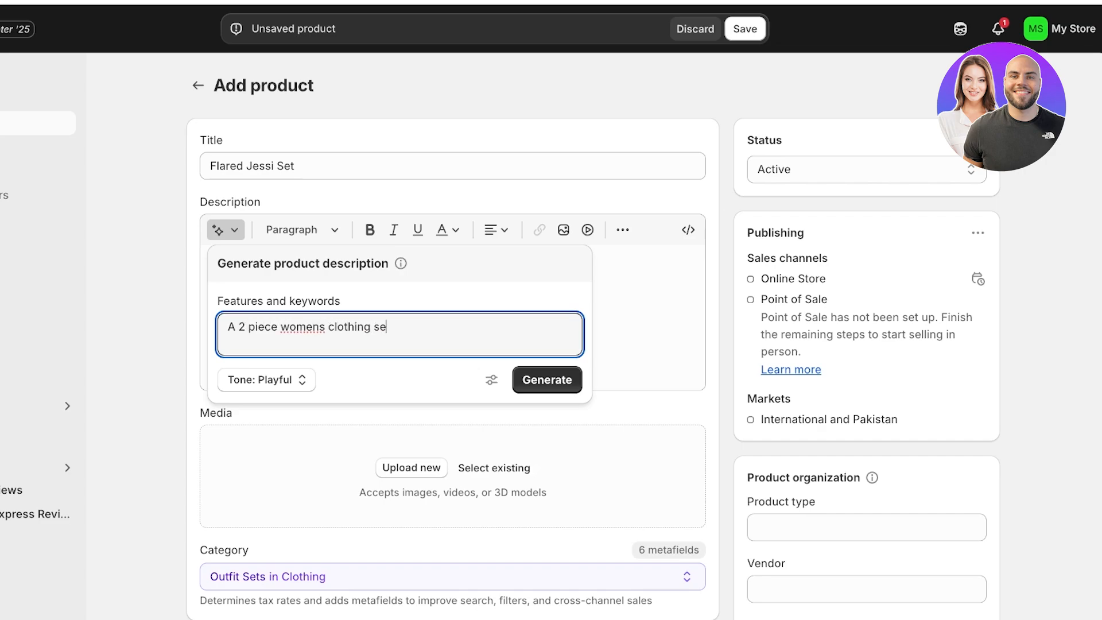
{"action": "type", "text": "t. which includes a cropped top and "}
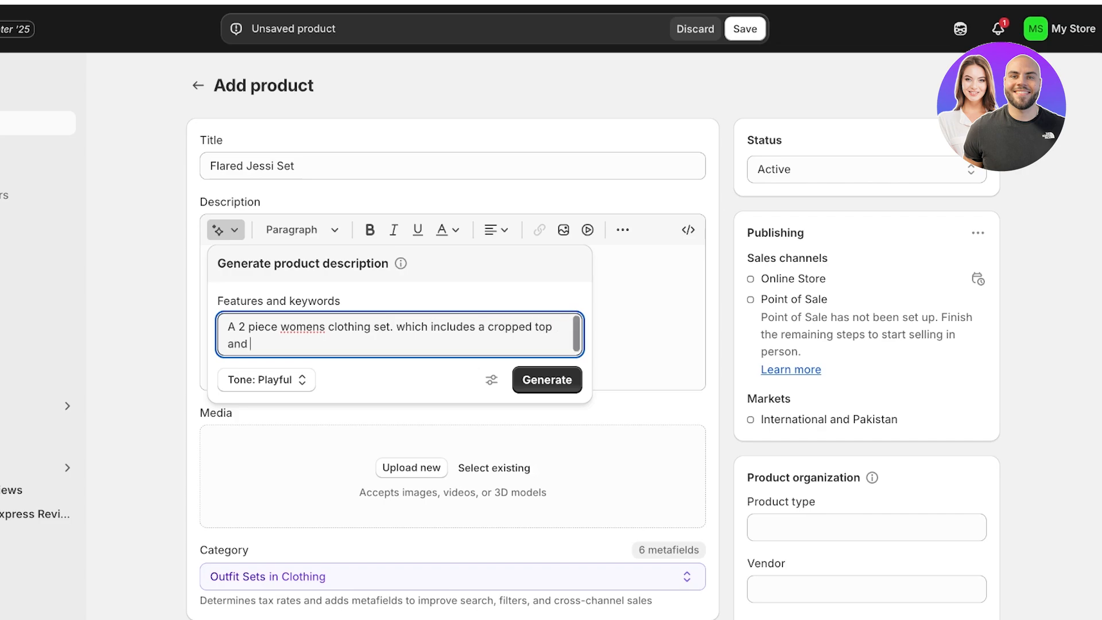
{"action": "type", "text": "pants. the top is"}
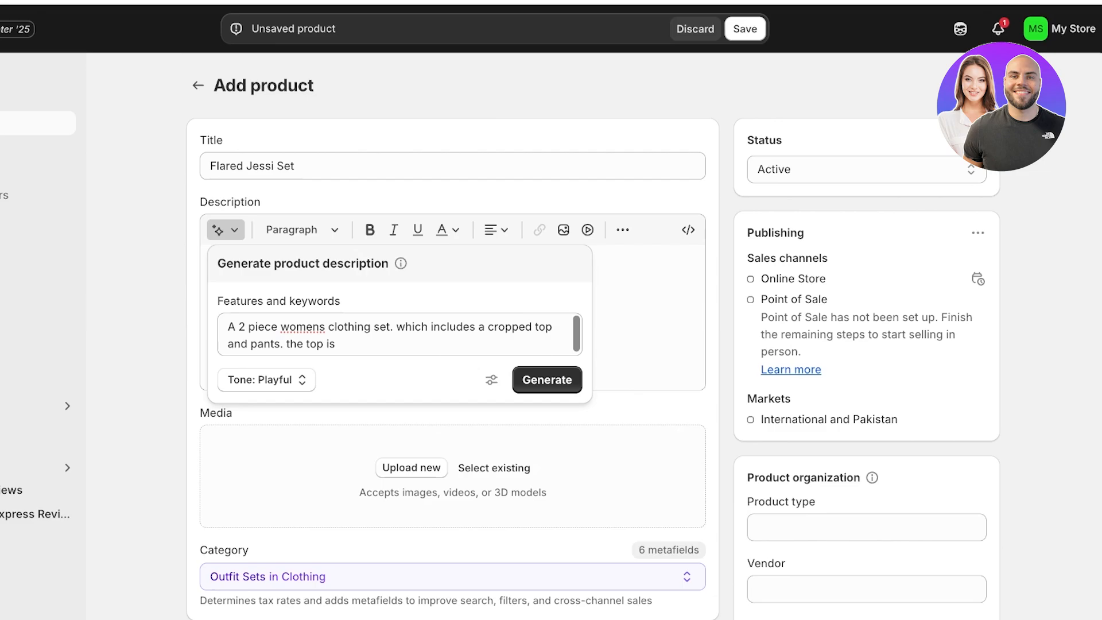
Step: Continue the keywords with "lose fitted with a v neckline. the pants are tailord with a frill at the bottom."
{"action": "left_click", "coordinate": [339, 344]}
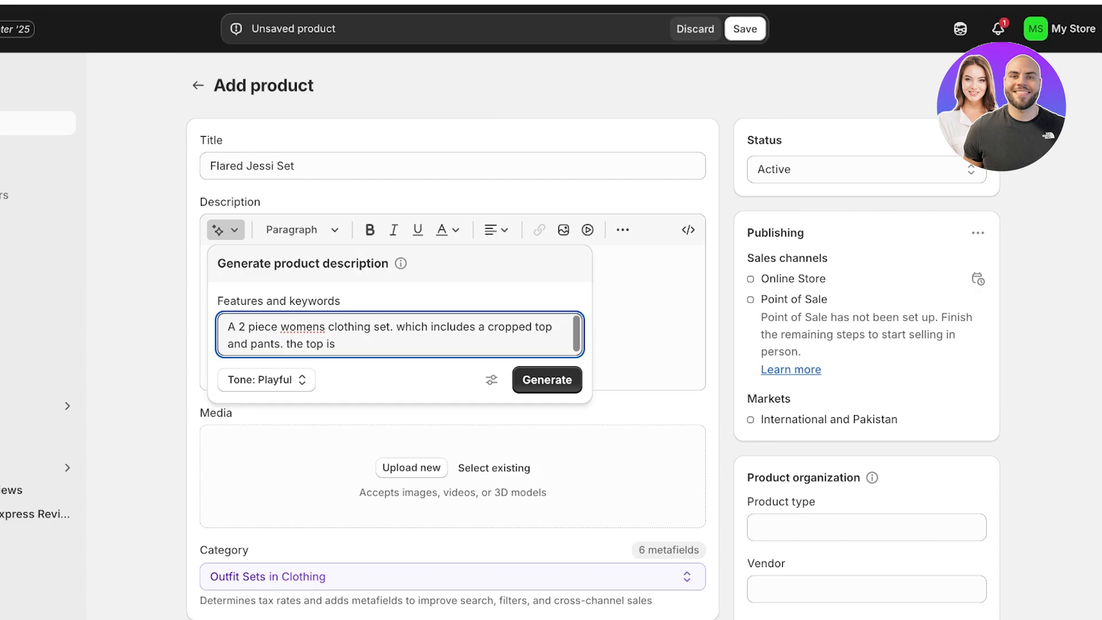
{"action": "type", "text": "lose fitted with a v neck"}
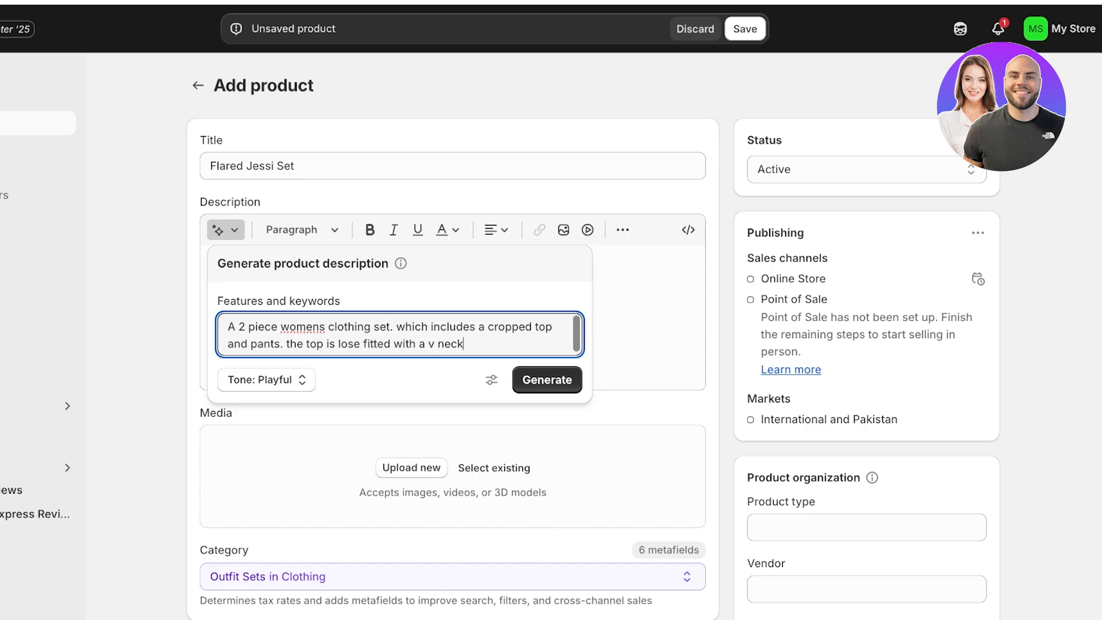
{"action": "type", "text": "line. the pants are"}
{"action": "type", "text": " tailord with."}
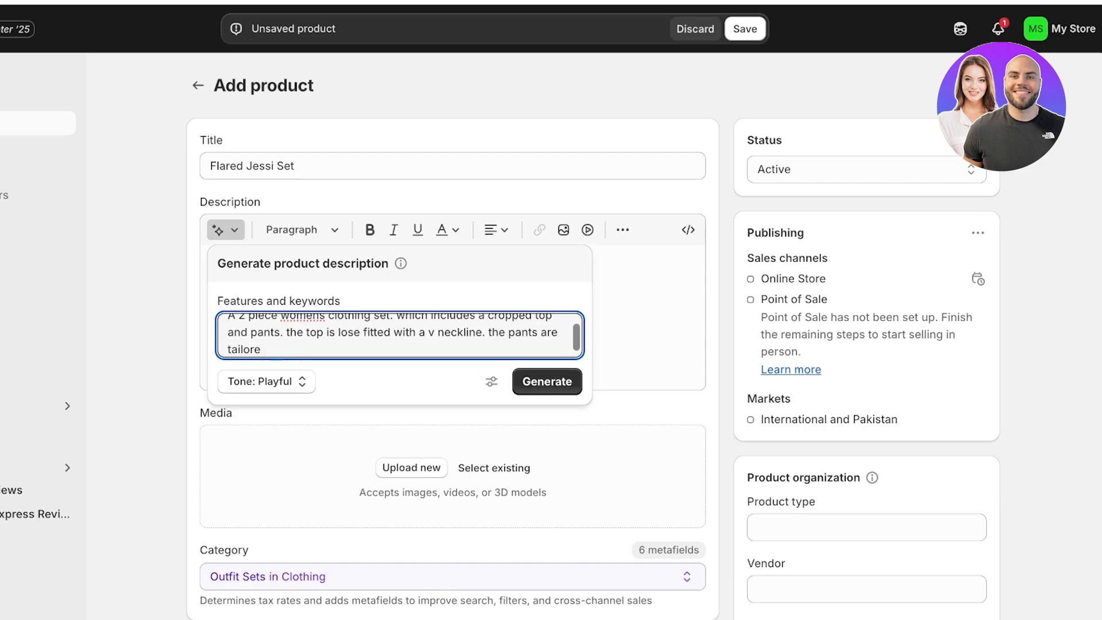
{"action": "key", "text": "BackSpace"}
{"action": "type", "text": "a frill at the bottom. m"}
{"action": "key", "text": "BackSpace"}
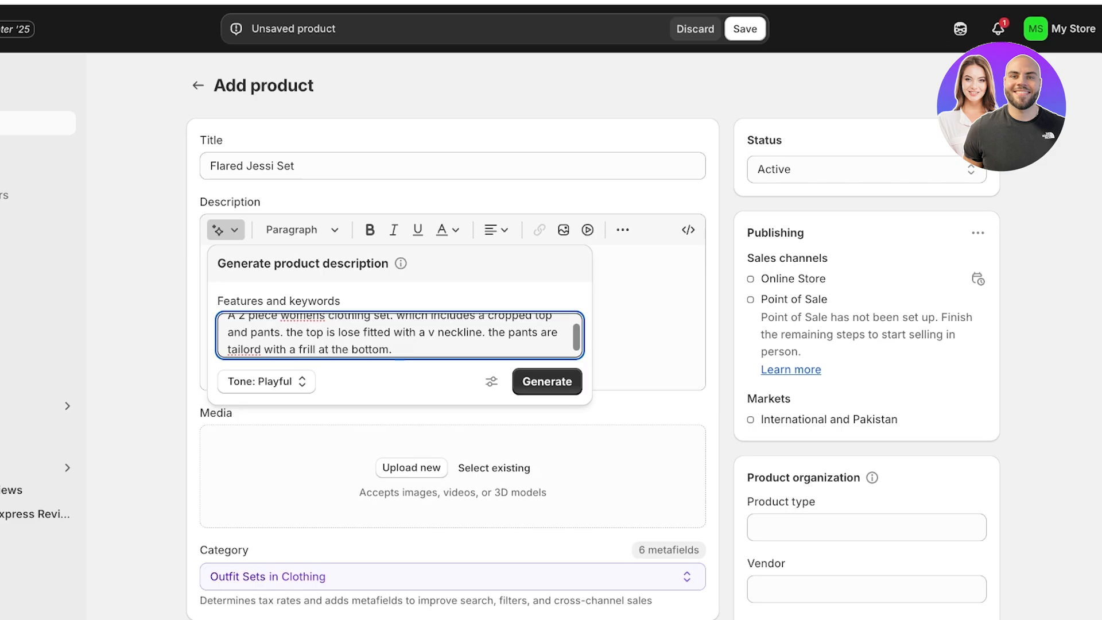
Step: Append "- made of 80% cotton and 20% silk" to the keywords and generate the description
{"action": "type", "text": "- made of 80% cotton and"}
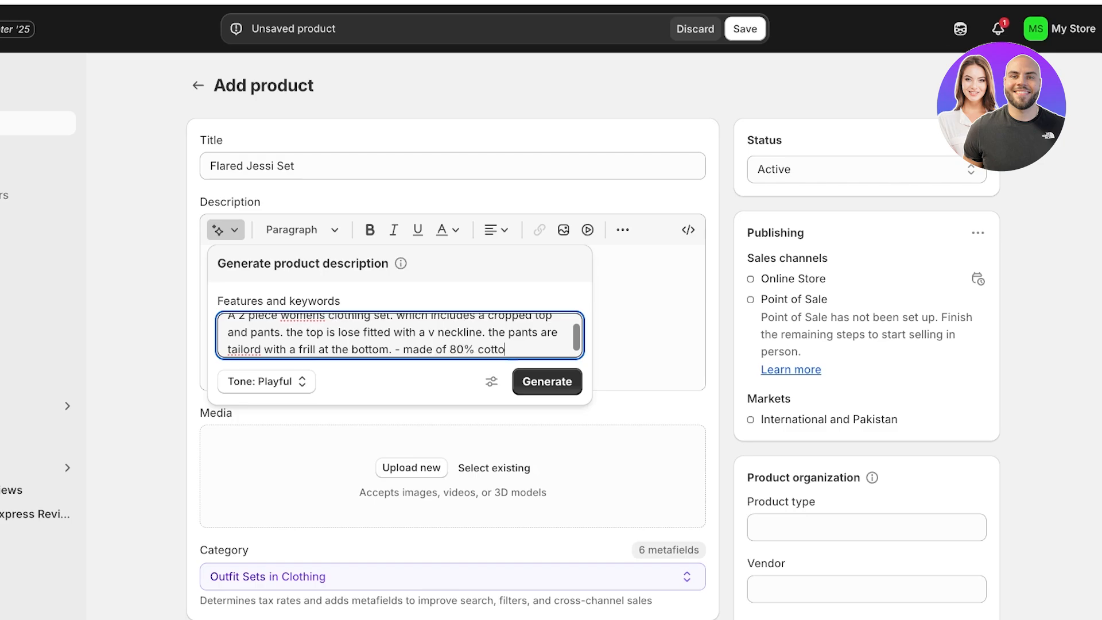
{"action": "key", "text": "BackSpace"}
{"action": "key", "text": "BackSpace"}
{"action": "type", "text": "nd 20% silk"}
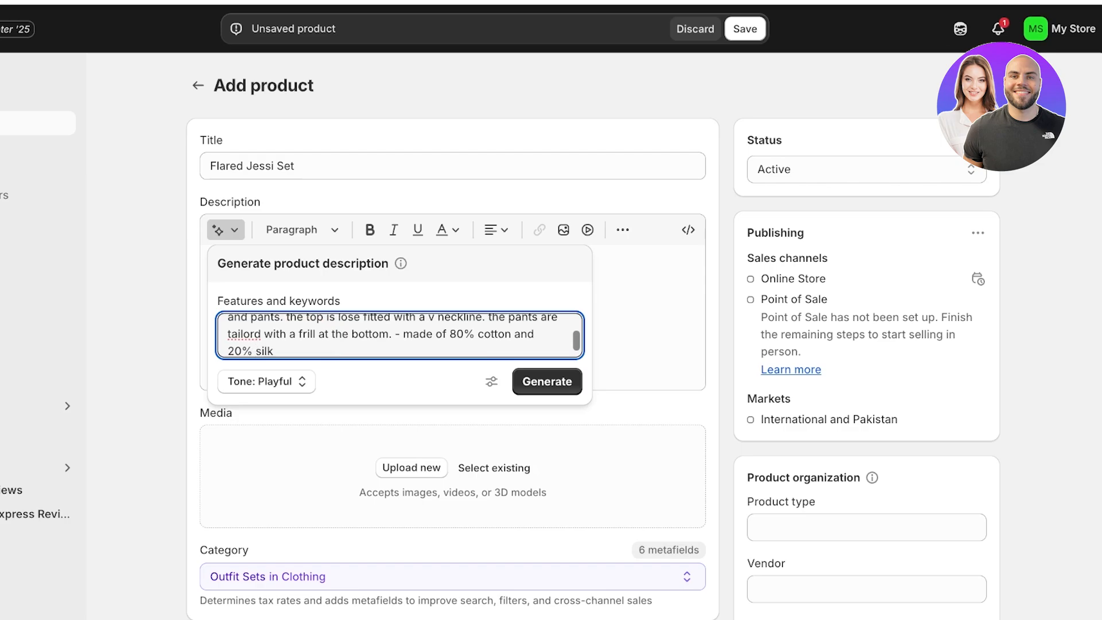
{"action": "left_click", "coordinate": [547, 382]}
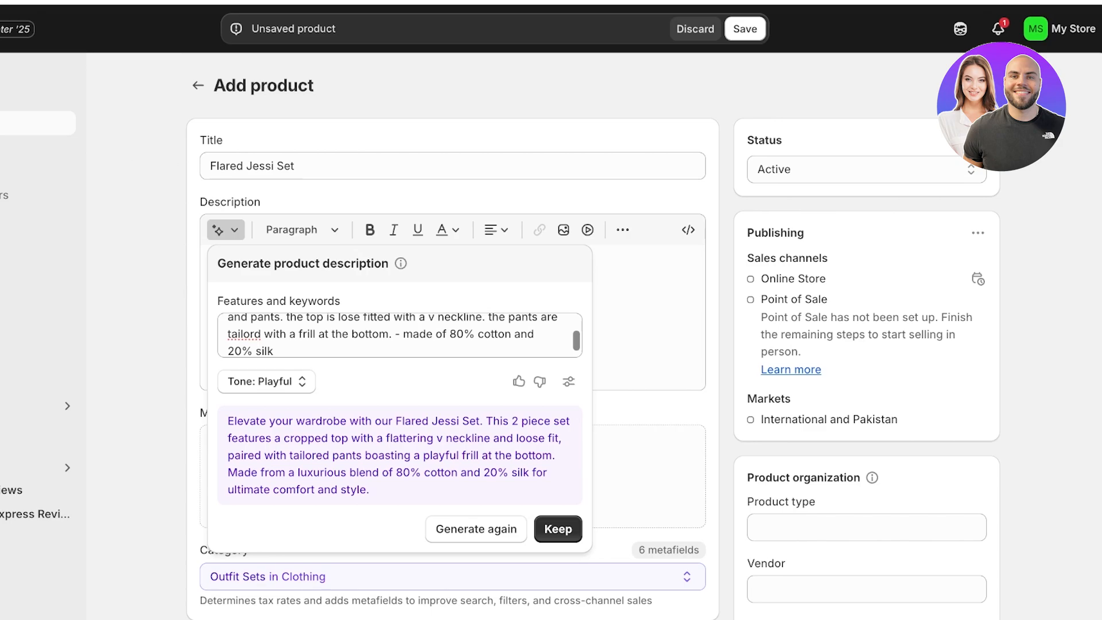
Step: Remove the fabric composition from the keywords and send negative feedback rating the generated text as repetitive, wordy or unclear
{"action": "left_click_drag", "start_coordinate": [275, 351], "coordinate": [396, 335]}
{"action": "key", "text": "BackSpace"}
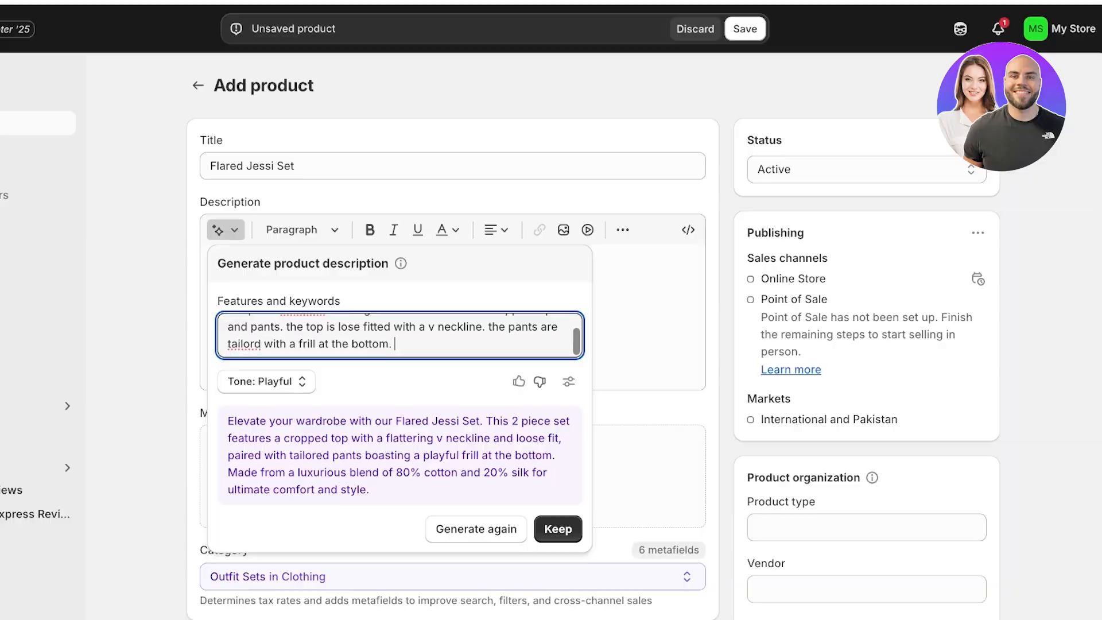
{"action": "left_click", "coordinate": [539, 382]}
{"action": "double_click", "coordinate": [422, 204]}
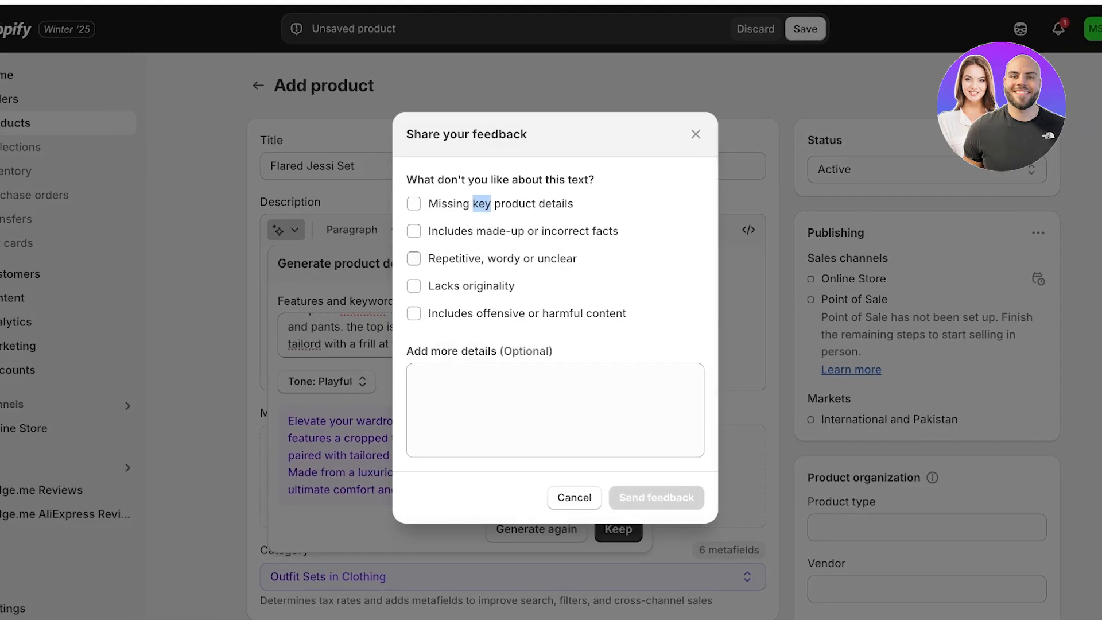
{"action": "left_click", "coordinate": [414, 259]}
{"action": "left_click", "coordinate": [656, 497]}
Step: Keep the generated description and move its text from the description into the generator's features and keywords
{"action": "left_click", "coordinate": [619, 530]}
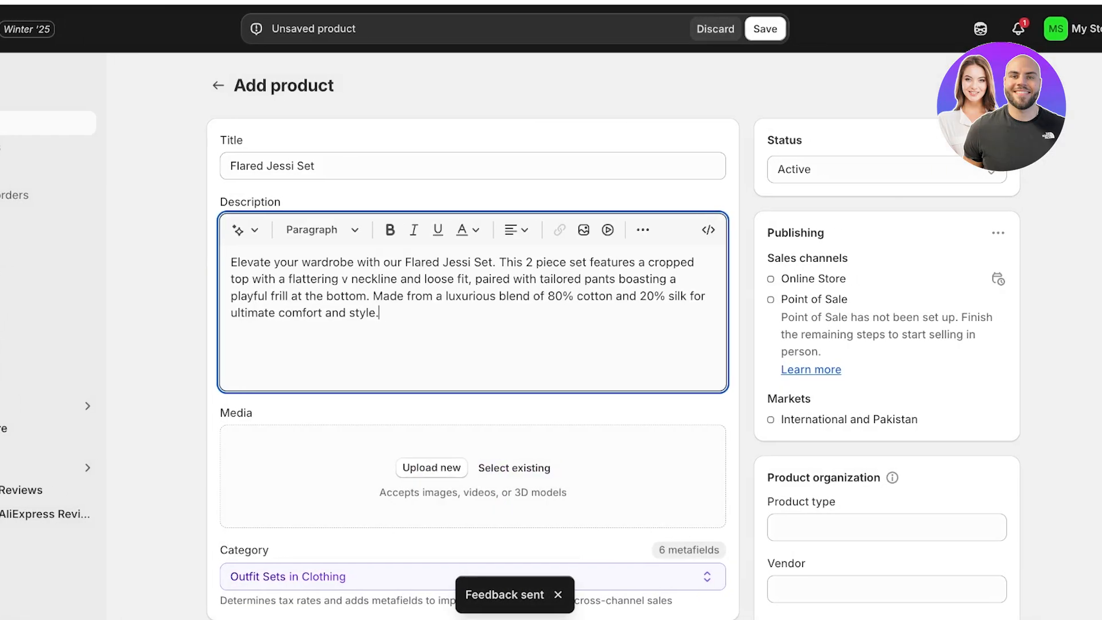
{"action": "left_click", "coordinate": [237, 230]}
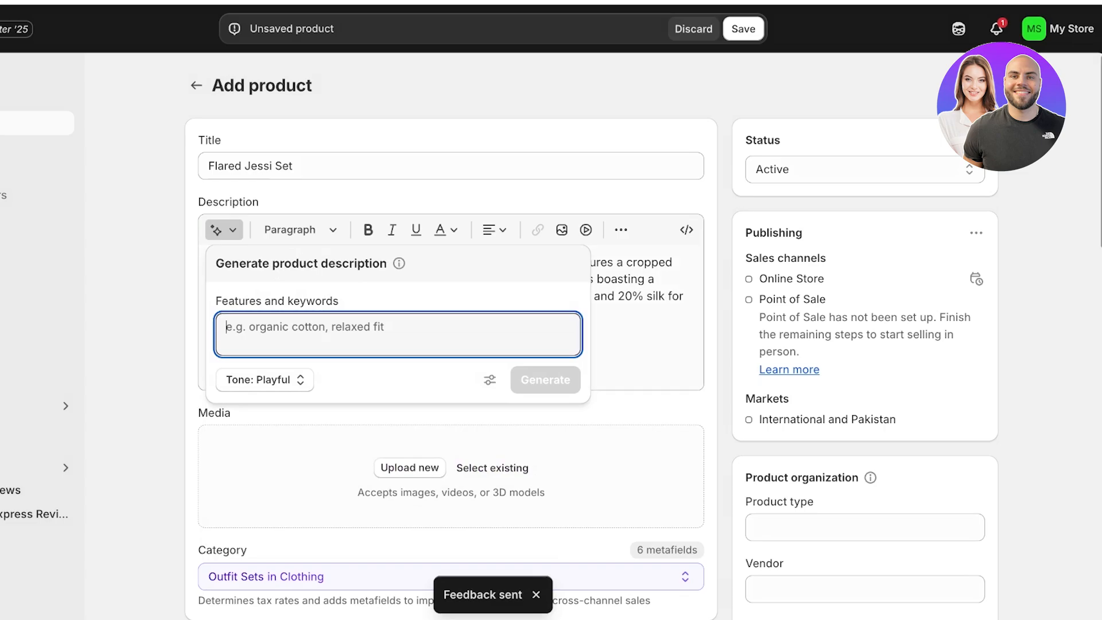
{"action": "triple_click", "coordinate": [636, 296]}
{"action": "key", "text": "BackSpace"}
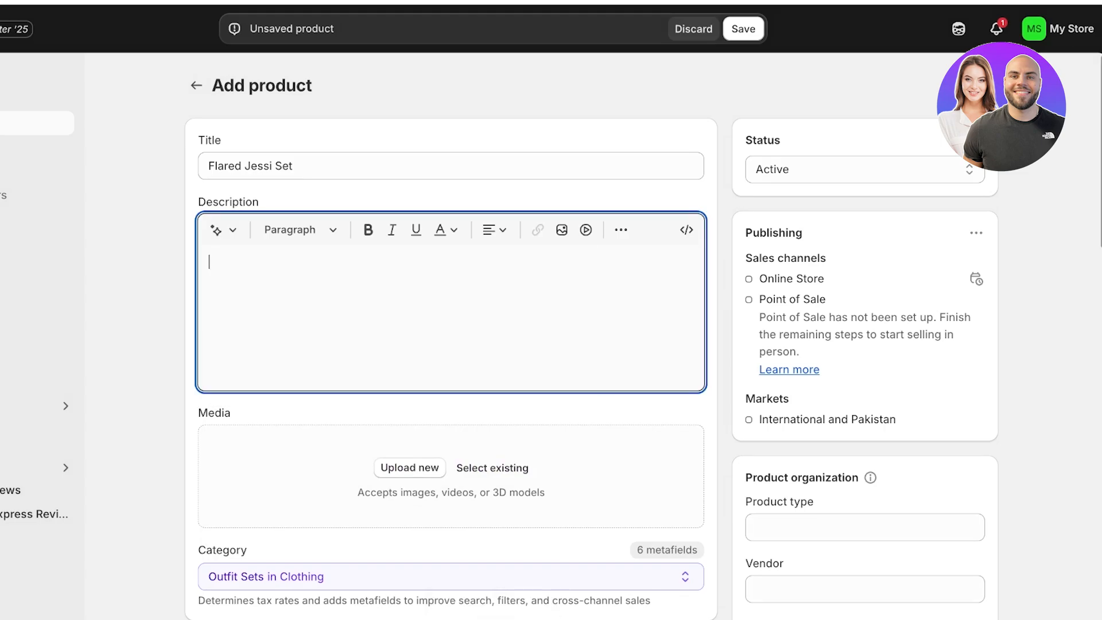
{"action": "left_click", "coordinate": [216, 230]}
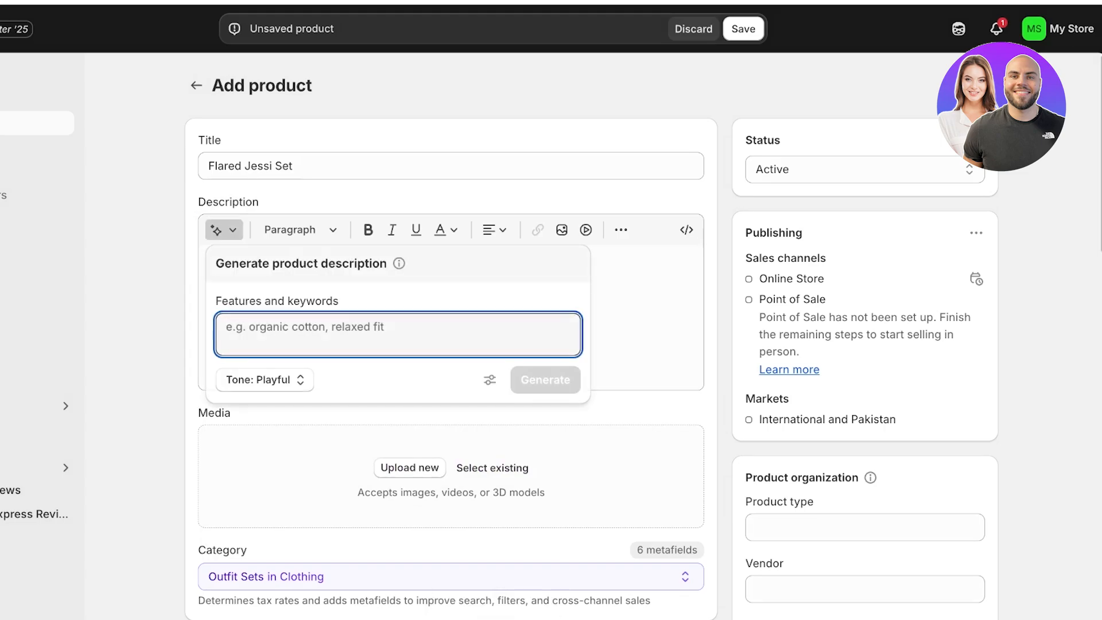
{"action": "key", "text": "ctrl+v"}
Step: Generate the description in the Daring tone and keep the new text
{"action": "left_click", "coordinate": [264, 380]}
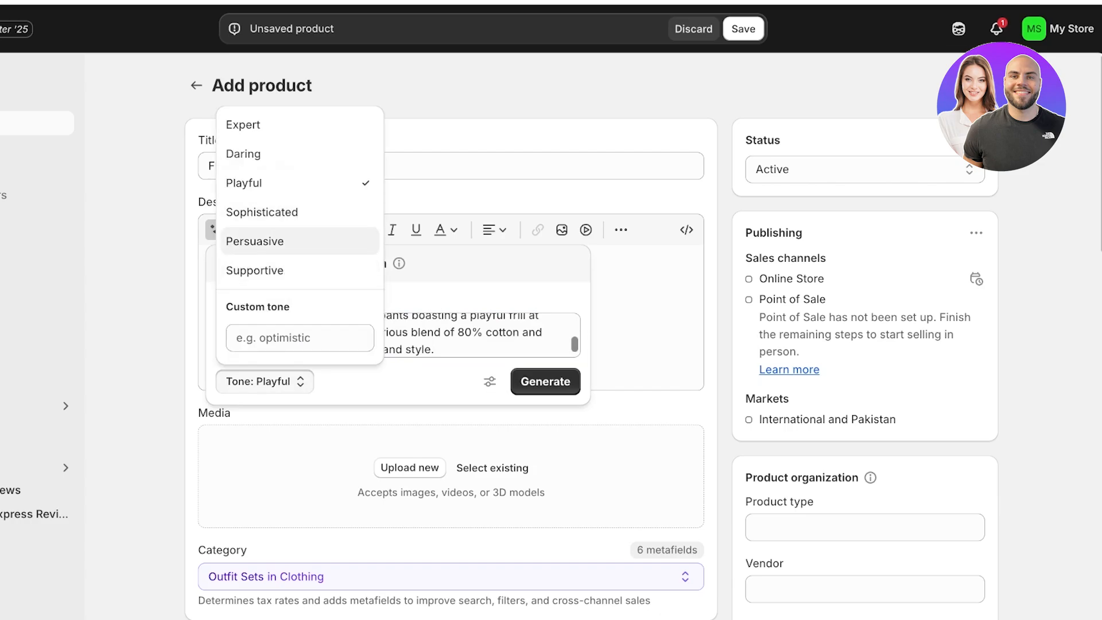
{"action": "left_click", "coordinate": [244, 153]}
{"action": "left_click", "coordinate": [546, 382]}
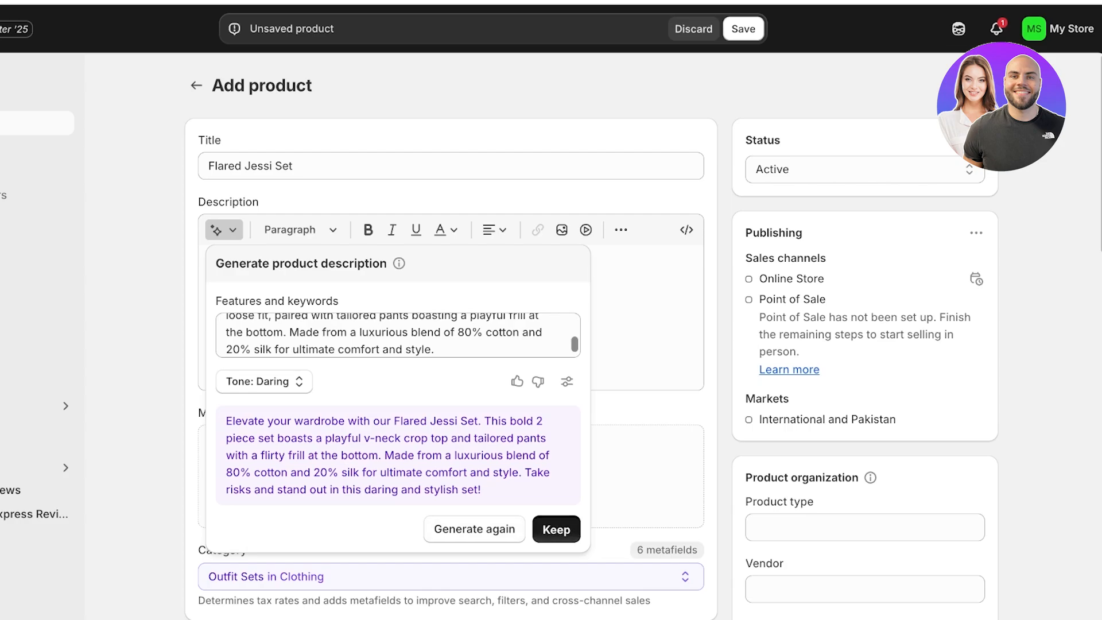
{"action": "left_click", "coordinate": [556, 529]}
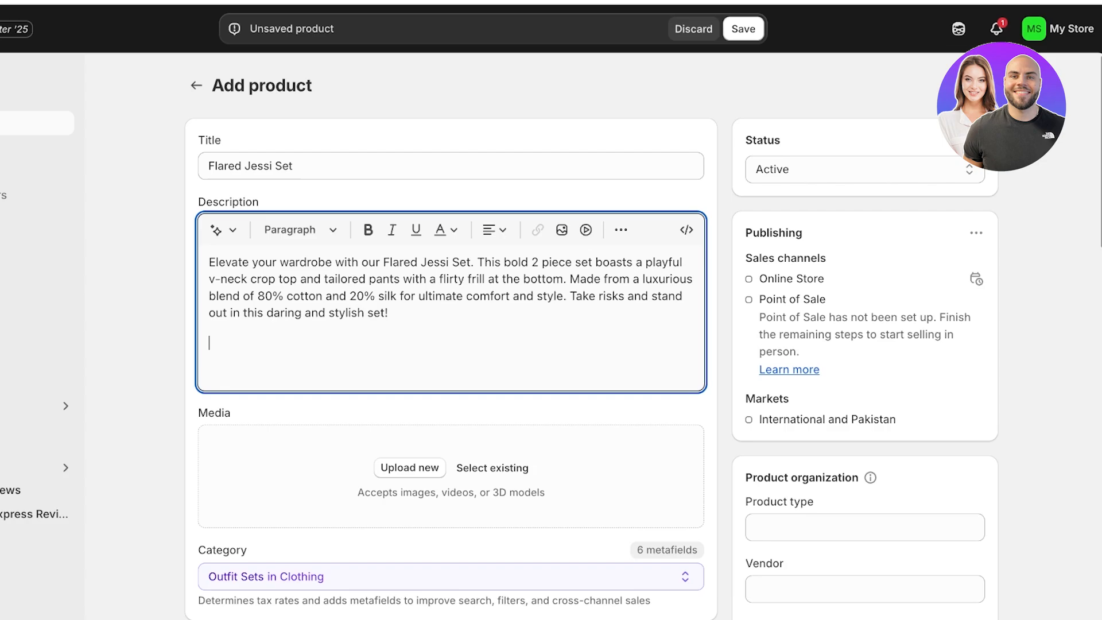
{"action": "type", "text": "Washing"}
{"action": "key", "text": "BackSpace"}
{"action": "key", "text": "BackSpace"}
{"action": "key", "text": "BackSpace"}
{"action": "key", "text": "BackSpace"}
{"action": "key", "text": "BackSpace"}
{"action": "key", "text": "BackSpace"}
{"action": "key", "text": "BackSpace"}
Step: Upload the four yellow outfit photos as product media and move the front-view photo showing the top to first place
{"action": "scroll", "coordinate": [451, 344], "scroll_direction": "down", "scroll_amount": 2}
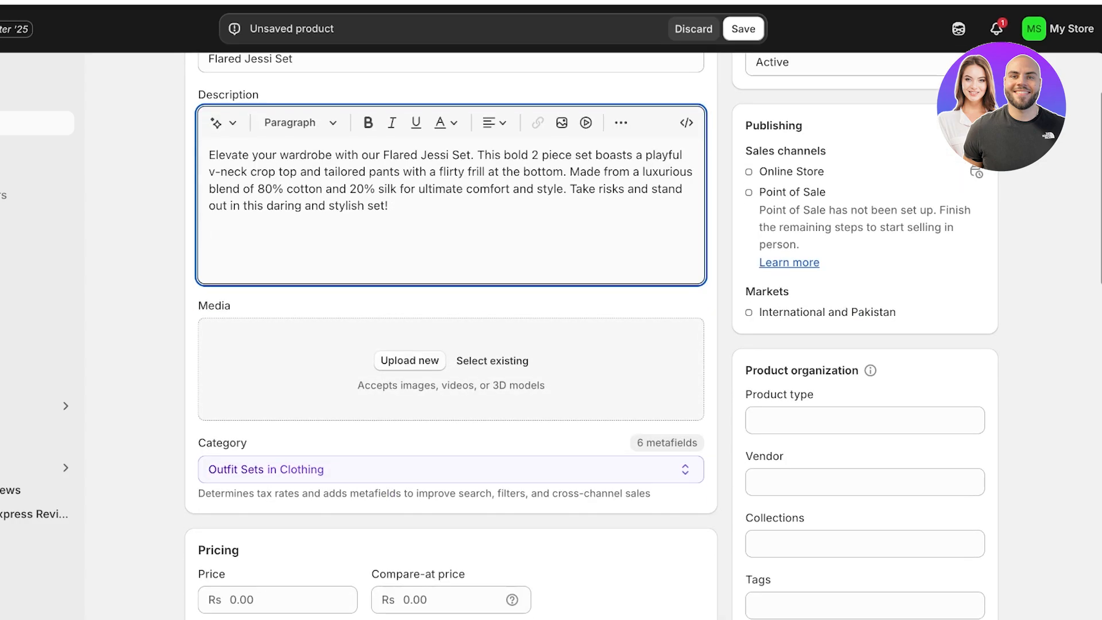
{"action": "left_click", "coordinate": [410, 361]}
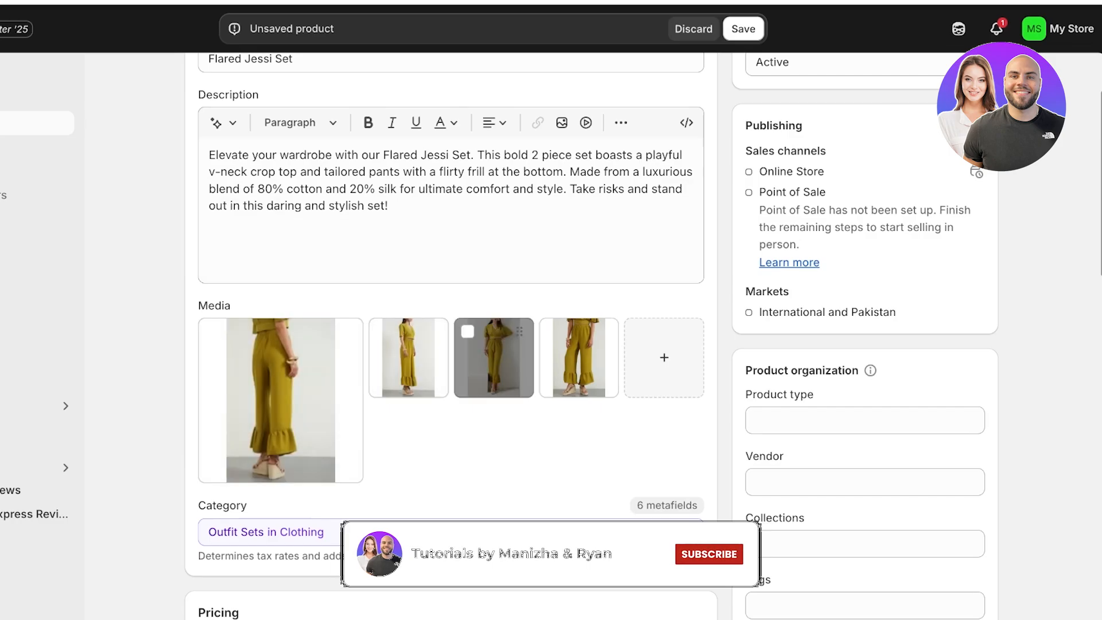
{"action": "scroll", "coordinate": [494, 357], "scroll_direction": "down", "scroll_amount": 2}
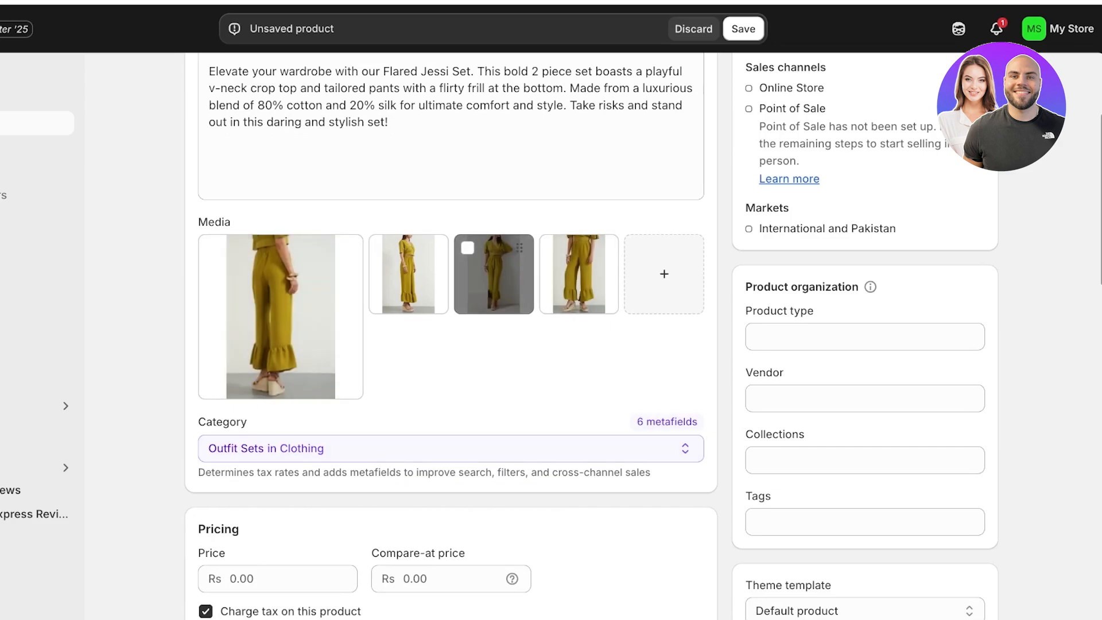
{"action": "left_click_drag", "start_coordinate": [494, 273], "coordinate": [261, 286]}
{"action": "left_click_drag", "start_coordinate": [493, 274], "coordinate": [401, 281]}
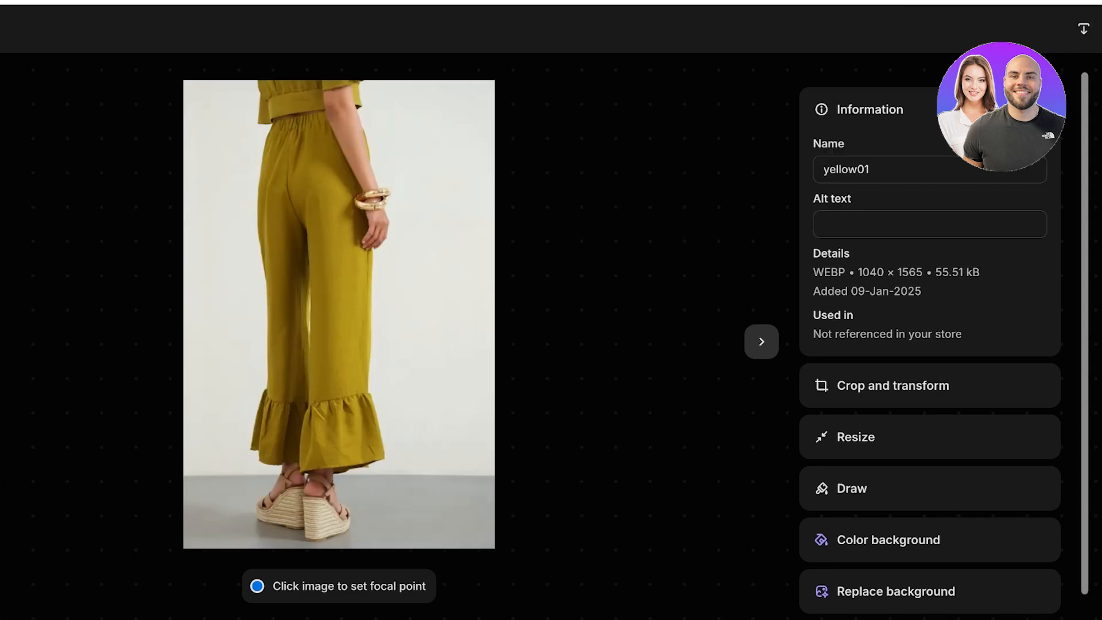
{"action": "key", "text": "Escape"}
Step: Replace the file name of the full front-view outfit photo with "loosetop"
{"action": "left_click", "coordinate": [281, 317]}
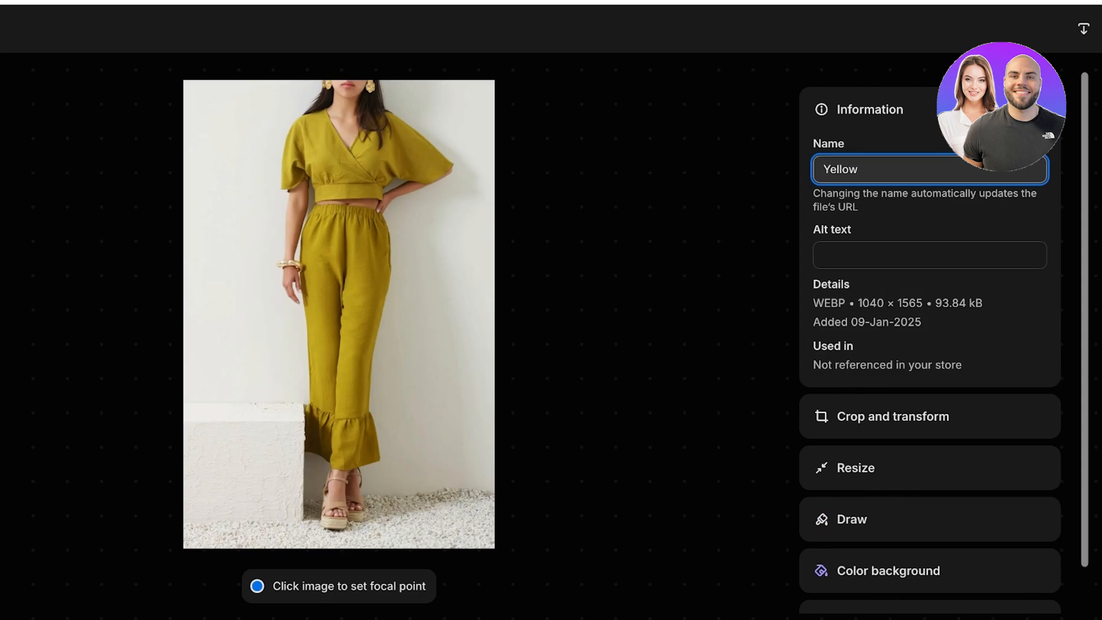
{"action": "key", "text": "BackSpace"}
{"action": "key", "text": "BackSpace"}
{"action": "key", "text": "BackSpace"}
{"action": "key", "text": "BackSpace"}
{"action": "key", "text": "BackSpace"}
{"action": "key", "text": "BackSpace"}
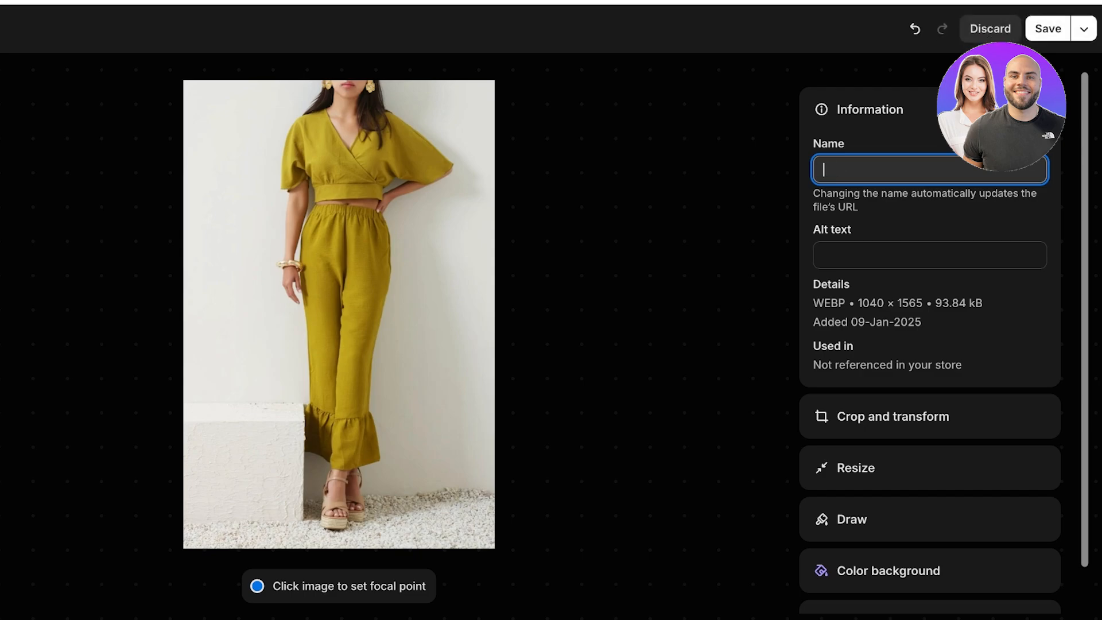
{"action": "type", "text": "loosetop"}
Step: Set the photo's alt text to "loosetop", save the image details and return to the product form
{"action": "key", "text": "Tab"}
{"action": "type", "text": "losse"}
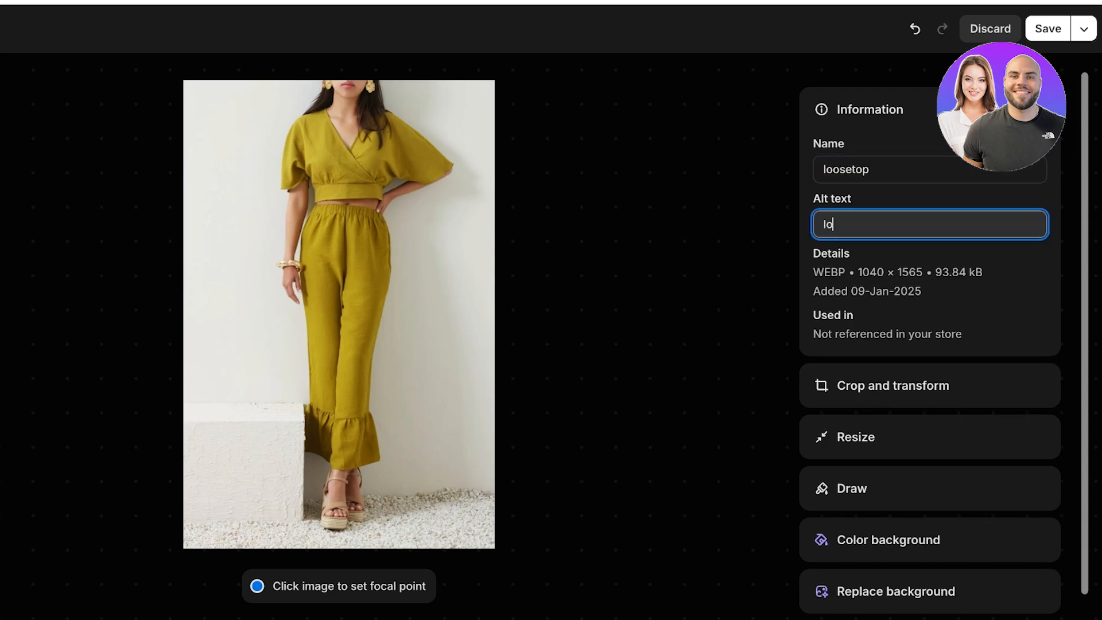
{"action": "key", "text": "BackSpace"}
{"action": "key", "text": "BackSpace"}
{"action": "key", "text": "BackSpace"}
{"action": "type", "text": "osetop"}
{"action": "key", "text": "Return"}
{"action": "left_click", "coordinate": [1049, 28]}
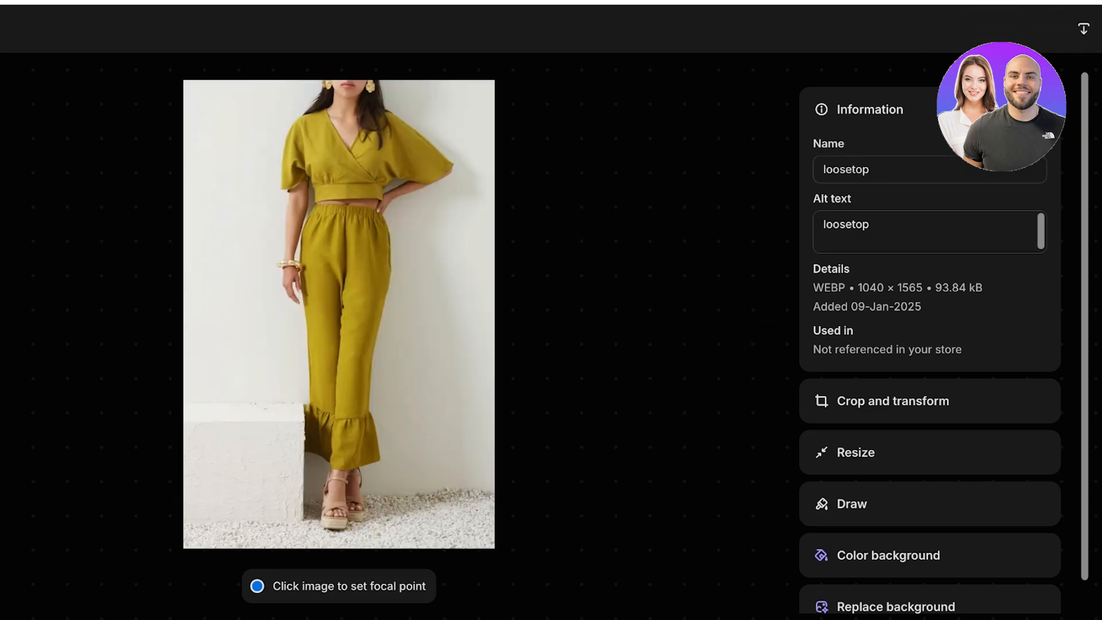
{"action": "key", "text": "Escape"}
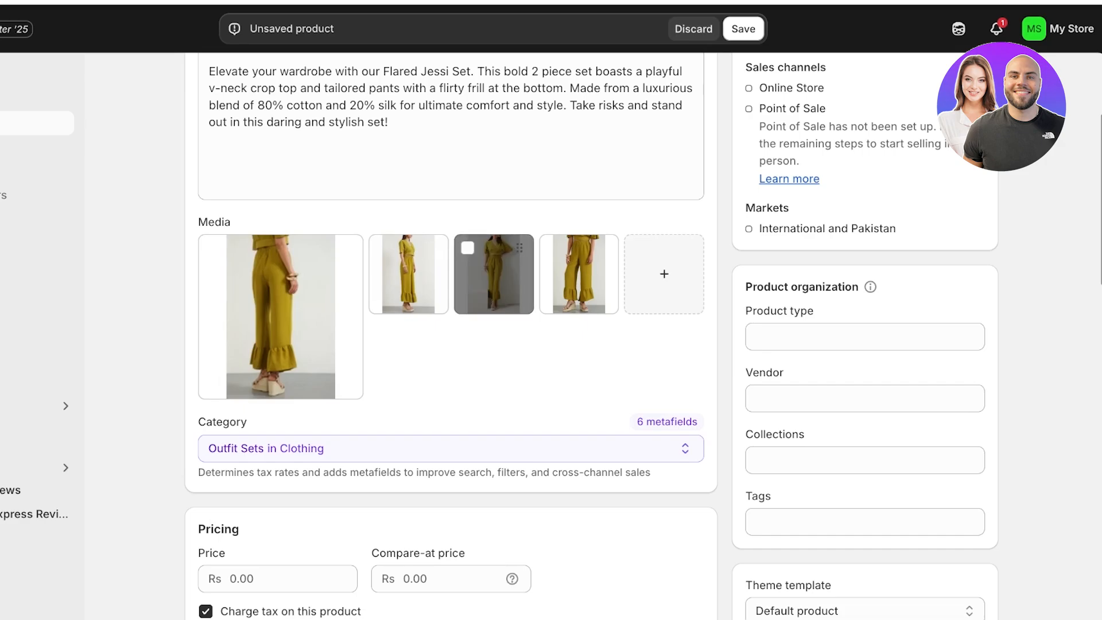
Step: Move the full front-view photo to first place in the media and review the available clothing categories
{"action": "left_click_drag", "start_coordinate": [494, 274], "coordinate": [409, 283]}
{"action": "scroll", "coordinate": [310, 345], "scroll_direction": "down", "scroll_amount": 1}
{"action": "left_click", "coordinate": [322, 398]}
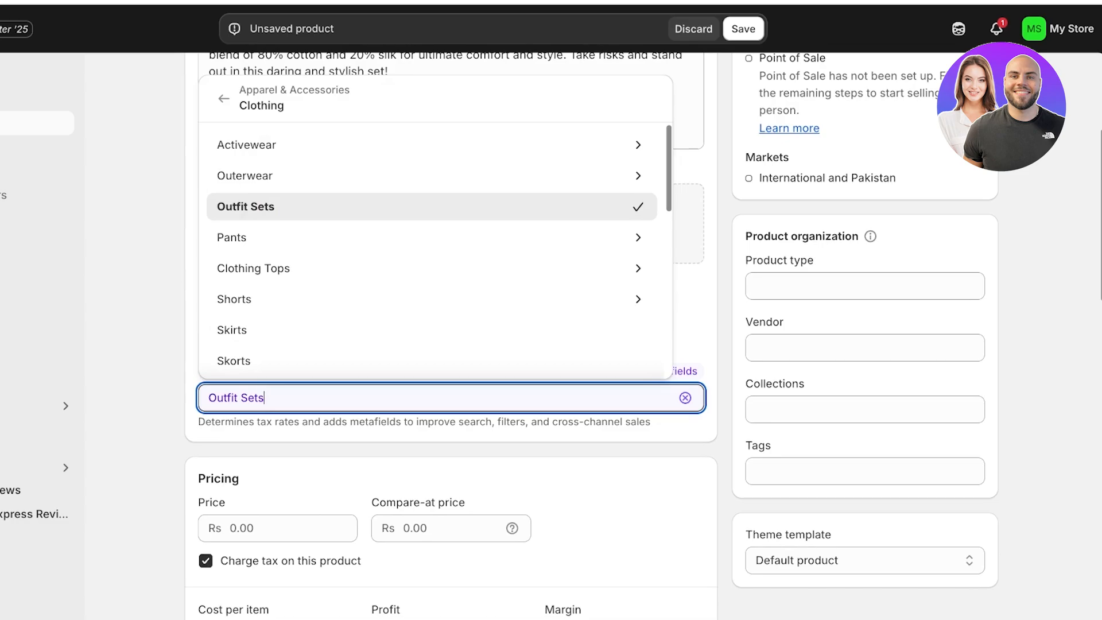
{"action": "scroll", "coordinate": [402, 278], "scroll_direction": "down", "scroll_amount": 1}
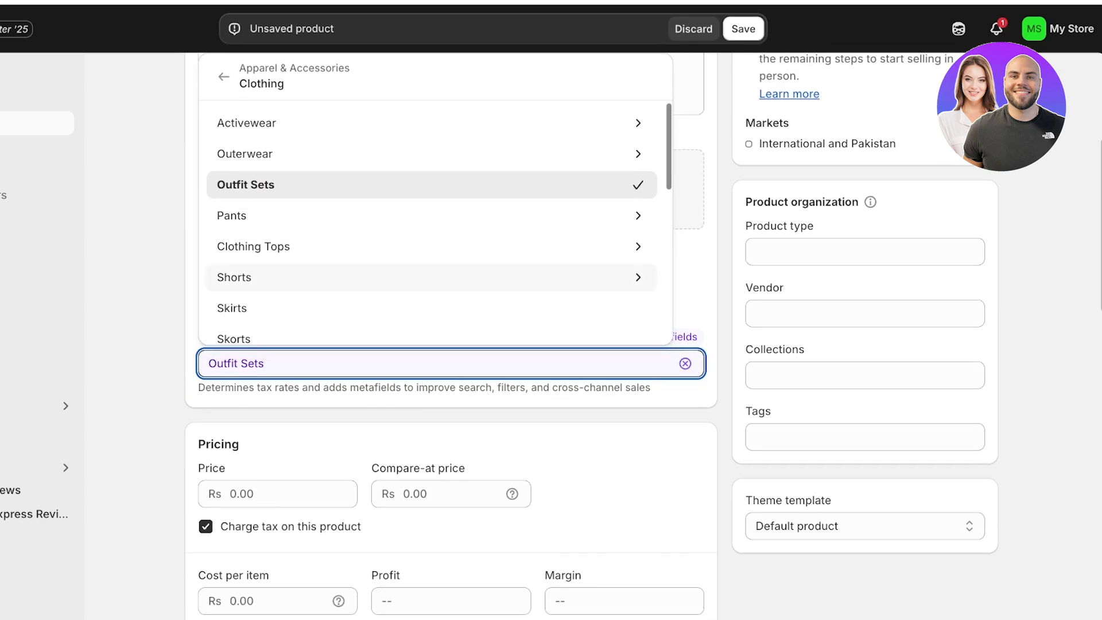
{"action": "left_click", "coordinate": [448, 446]}
{"action": "scroll", "coordinate": [448, 445], "scroll_direction": "down", "scroll_amount": 1}
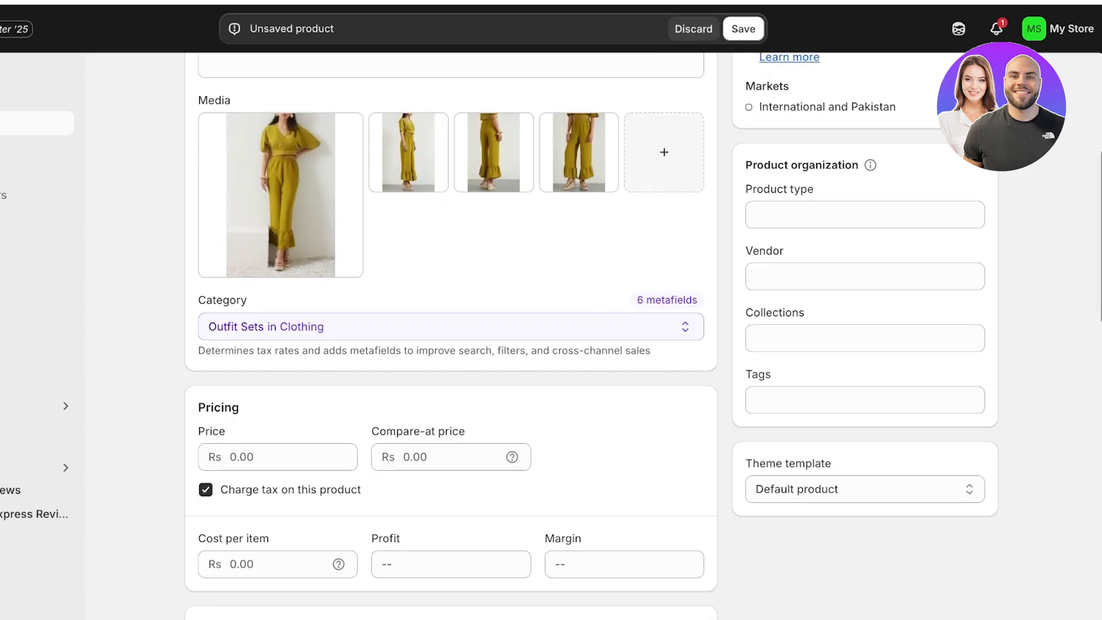
Step: Set both the product's price and its compare-at price to Rs 10
{"action": "scroll", "coordinate": [278, 434], "scroll_direction": "down", "scroll_amount": 1}
{"action": "left_click", "coordinate": [278, 435]}
{"action": "type", "text": "10"}
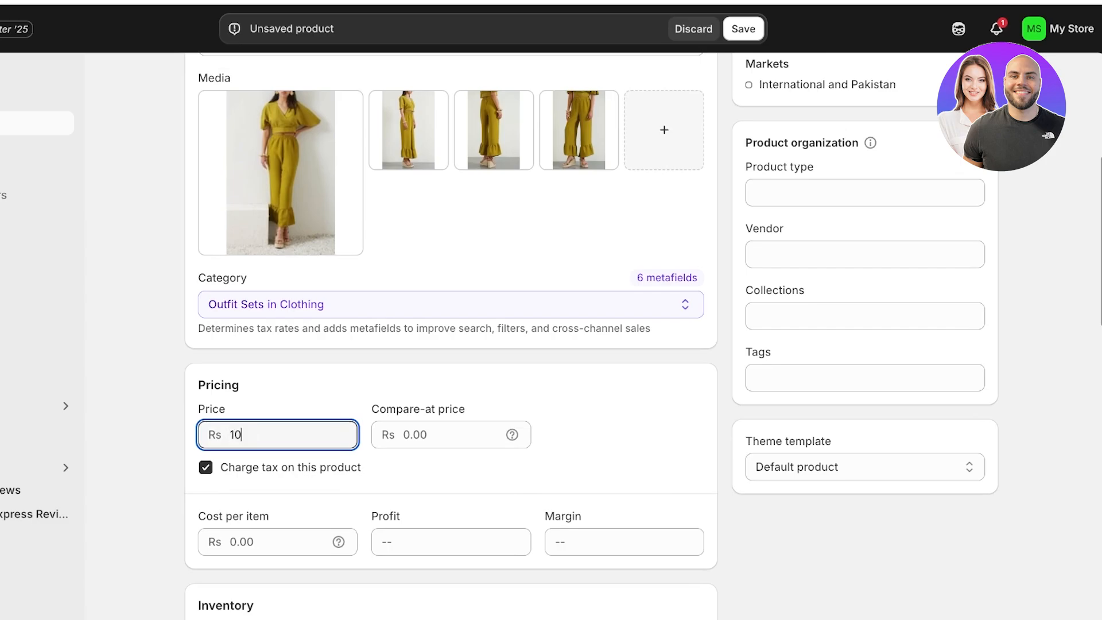
{"action": "key", "text": "Tab"}
{"action": "type", "text": "10"}
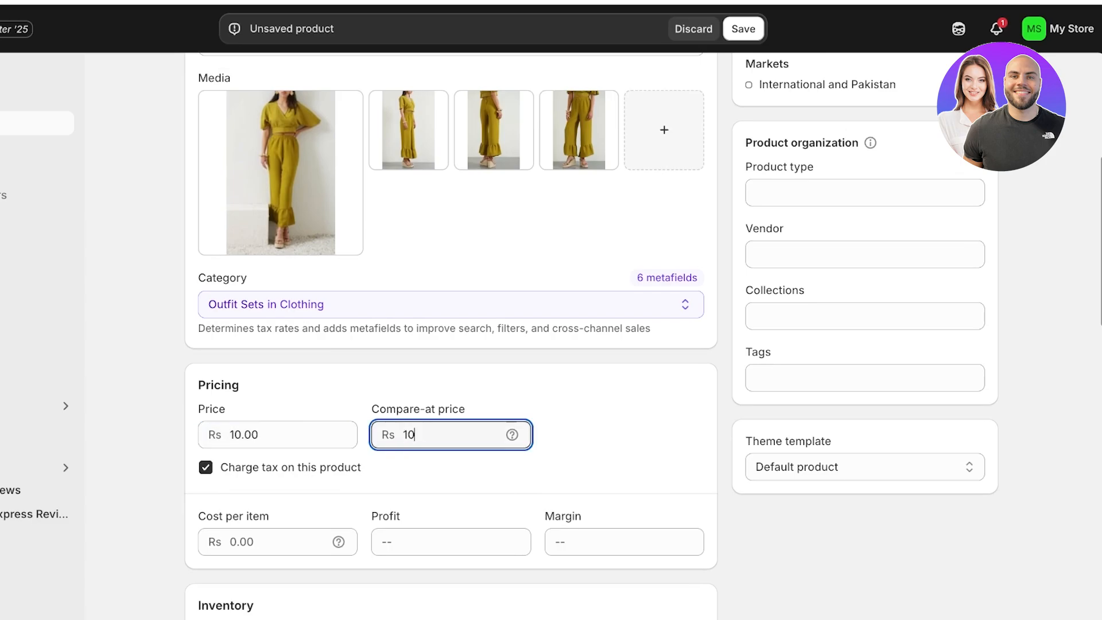
{"action": "left_click", "coordinate": [448, 304]}
{"action": "left_click", "coordinate": [725, 368]}
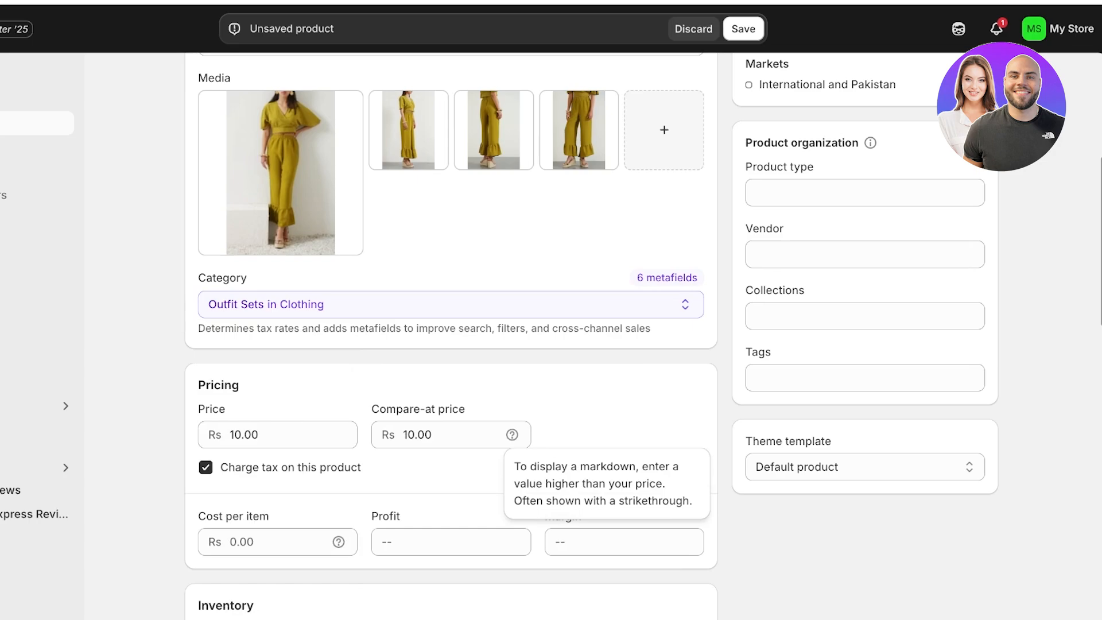
Step: Set the compare-at price to Rs 50 and the selling price to Rs 40
{"action": "left_click", "coordinate": [512, 434]}
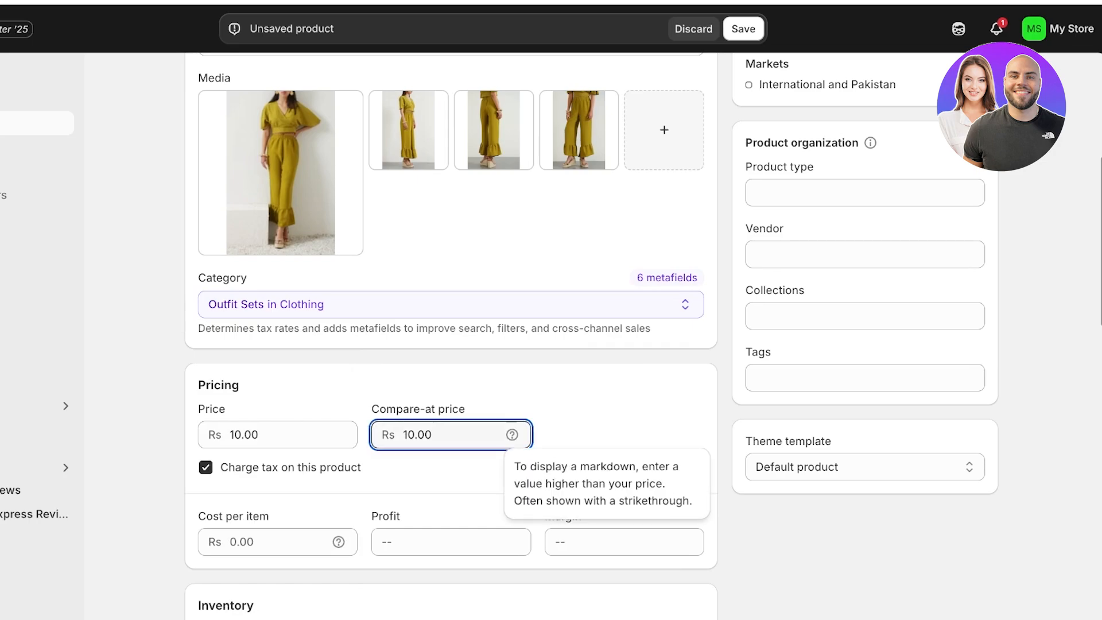
{"action": "double_click", "coordinate": [417, 435]}
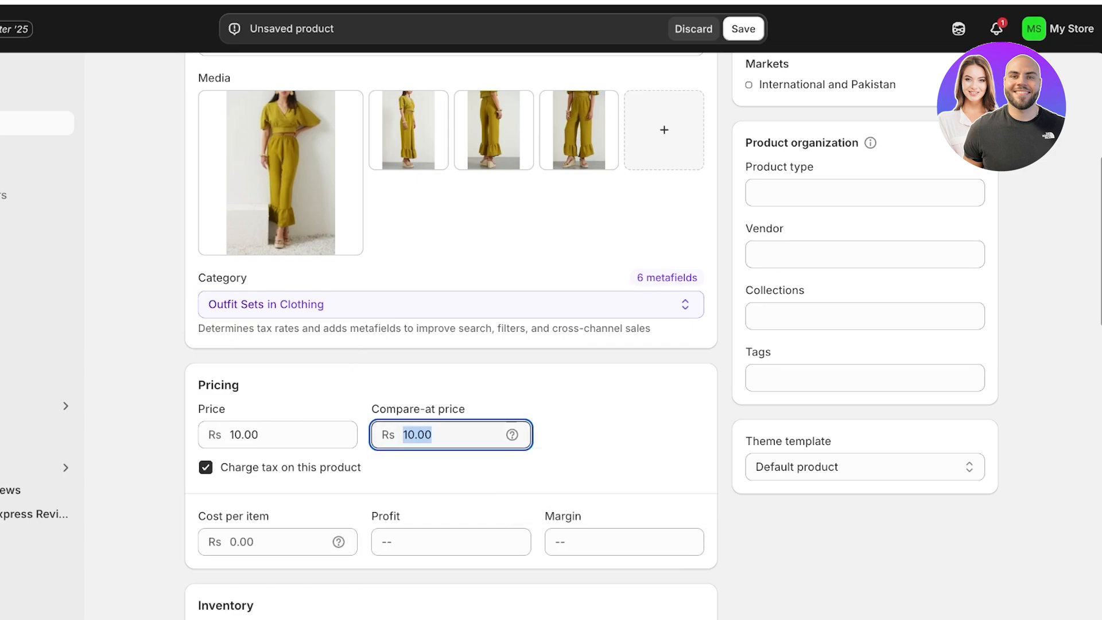
{"action": "type", "text": "20"}
{"action": "key", "text": "BackSpace"}
{"action": "key", "text": "BackSpace"}
{"action": "type", "text": "50"}
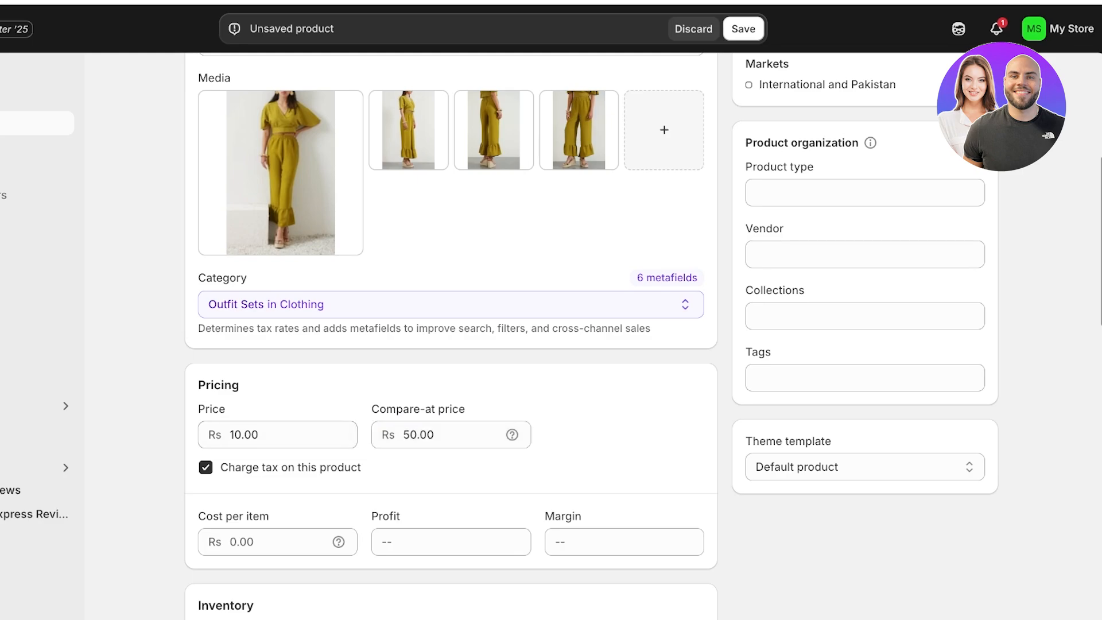
{"action": "double_click", "coordinate": [244, 435]}
{"action": "type", "text": "40"}
Step: Set the cost per item to Rs 20
{"action": "left_click", "coordinate": [278, 542]}
{"action": "scroll", "coordinate": [278, 542], "scroll_direction": "down", "scroll_amount": 3}
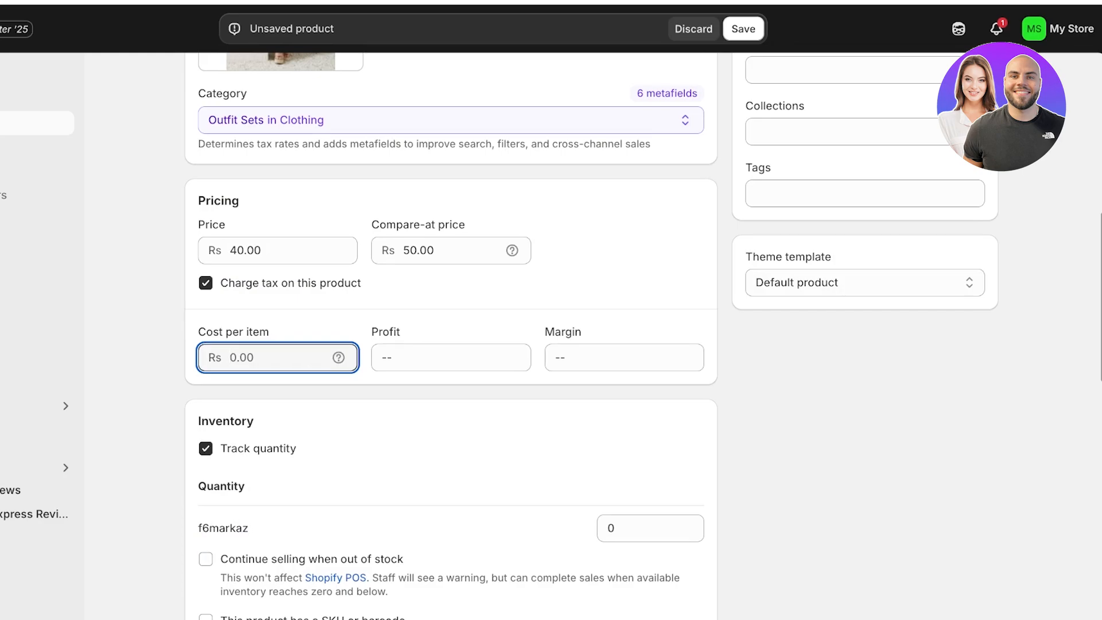
{"action": "type", "text": "20"}
{"action": "key", "text": "Tab"}
Step: Switch quantity tracking off and back on, and set the stock at the f6markaz location to 1000
{"action": "scroll", "coordinate": [451, 345], "scroll_direction": "down", "scroll_amount": 3}
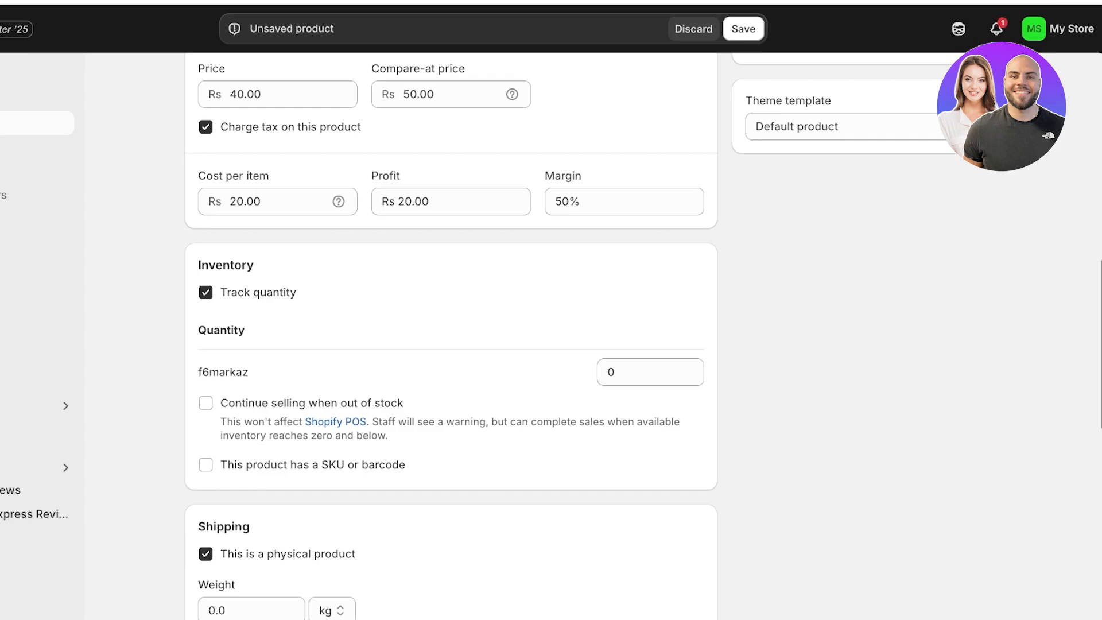
{"action": "left_click", "coordinate": [206, 293]}
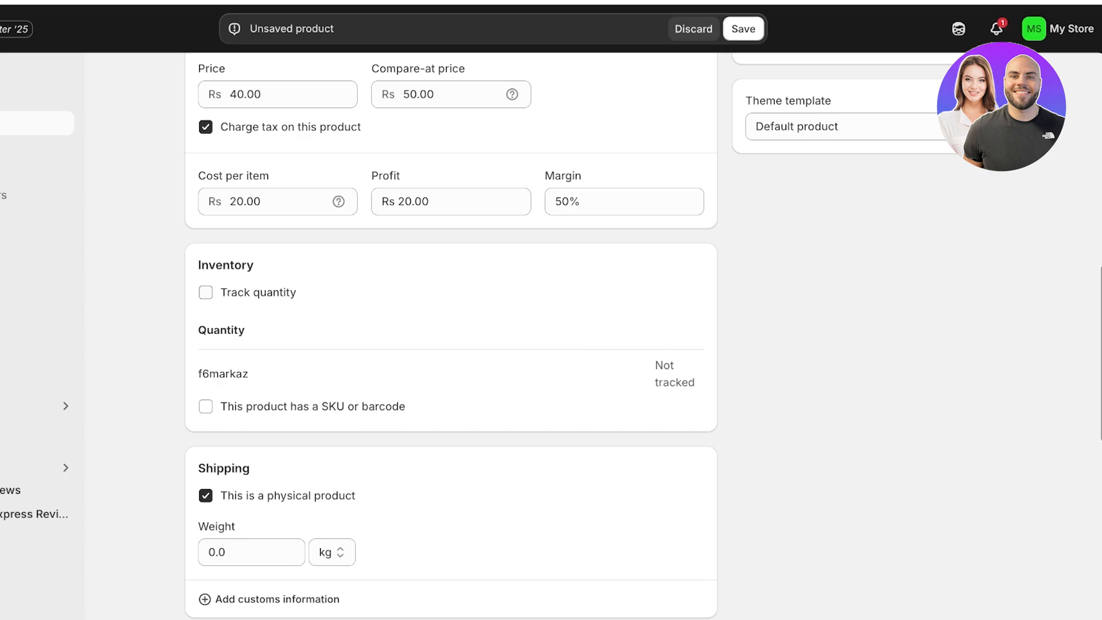
{"action": "left_click", "coordinate": [205, 292]}
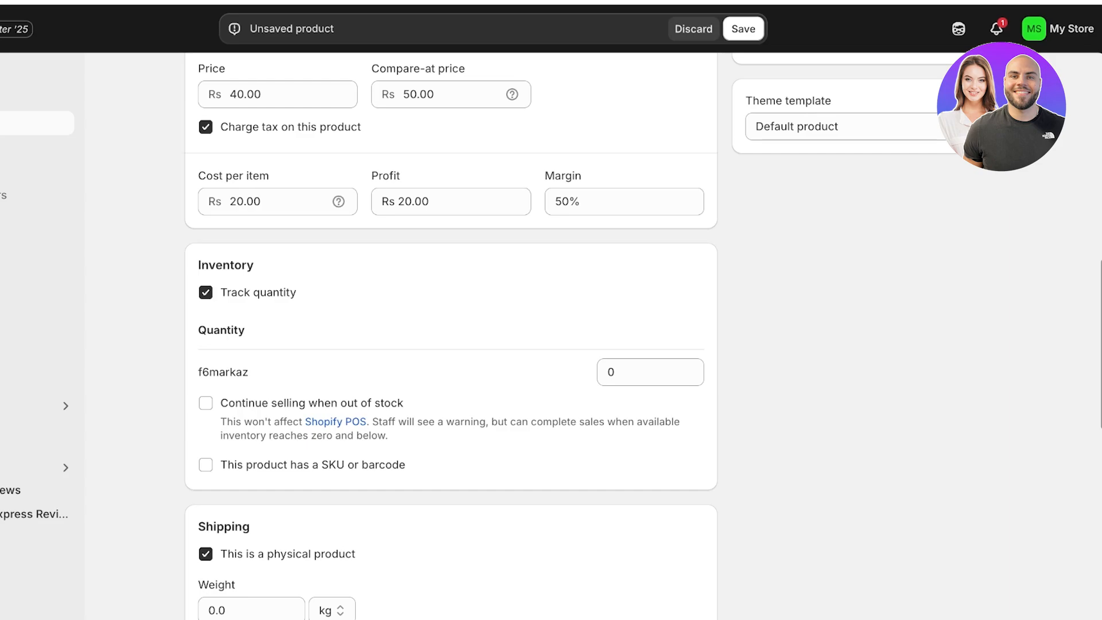
{"action": "left_click", "coordinate": [642, 372]}
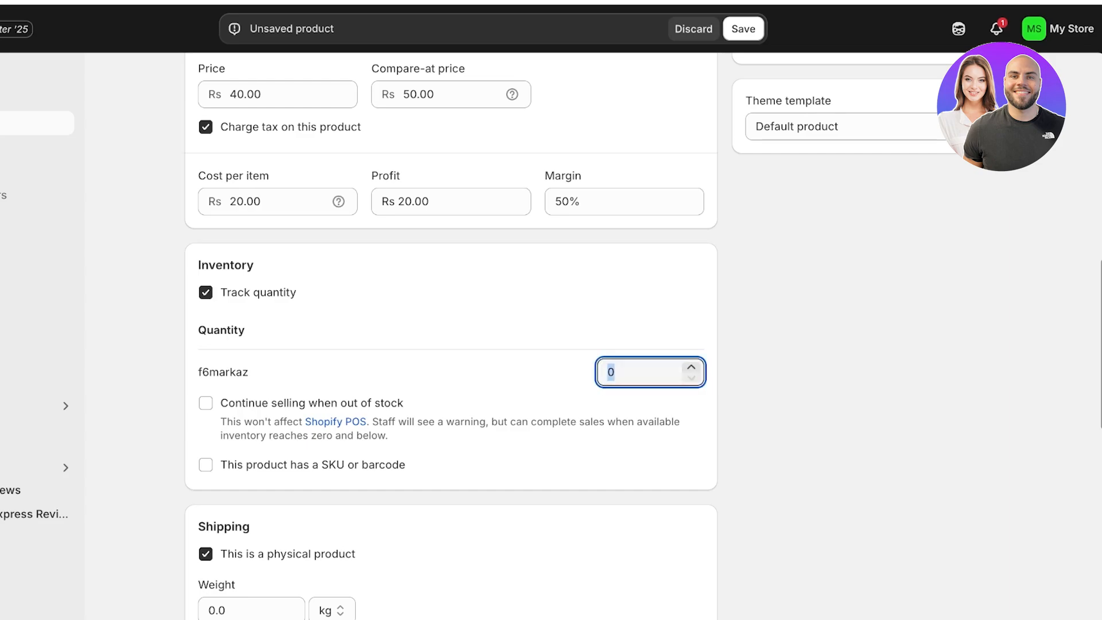
{"action": "type", "text": "1000"}
{"action": "left_click", "coordinate": [804, 372]}
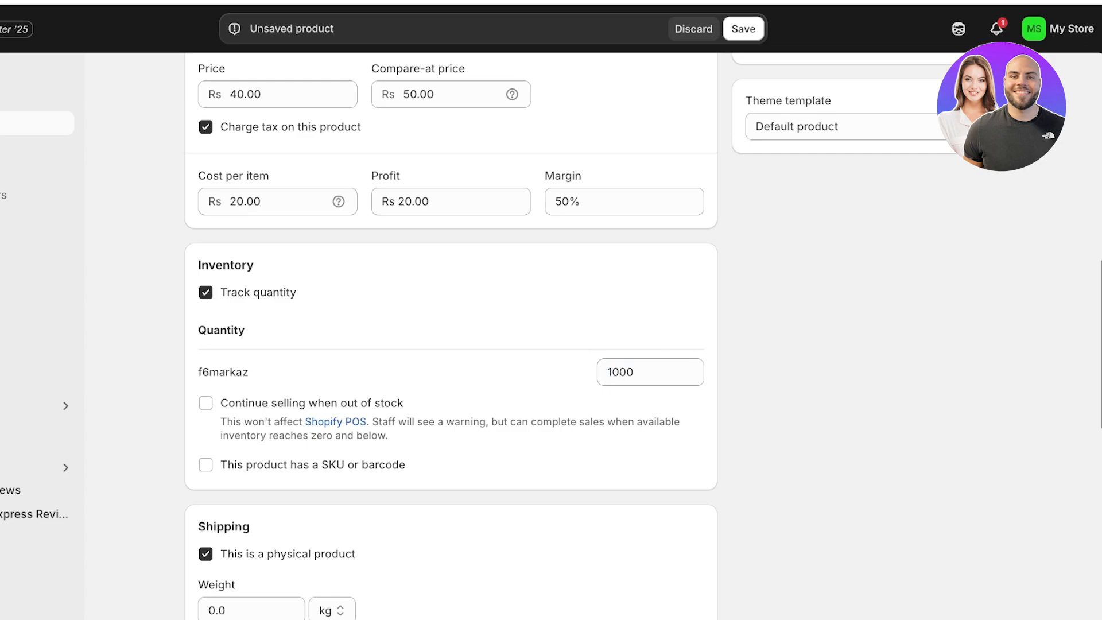
{"action": "left_click", "coordinate": [643, 372]}
Step: Examine the shipping weight and unit fields and the category metafields for the outfit set
{"action": "scroll", "coordinate": [450, 333], "scroll_direction": "down", "scroll_amount": 3}
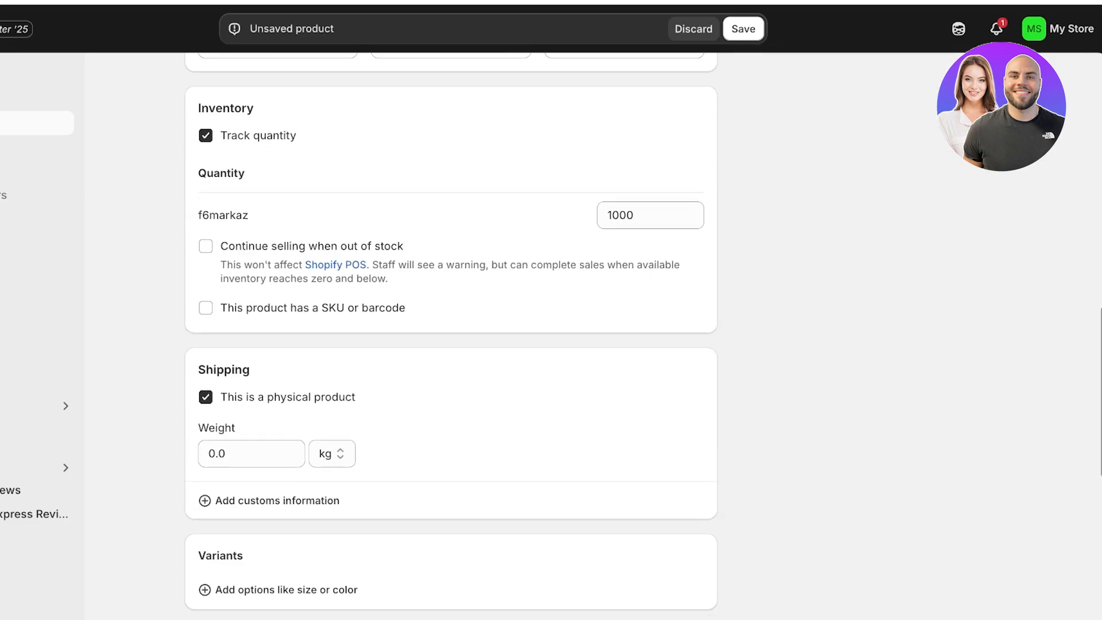
{"action": "scroll", "coordinate": [451, 333], "scroll_direction": "down", "scroll_amount": 1}
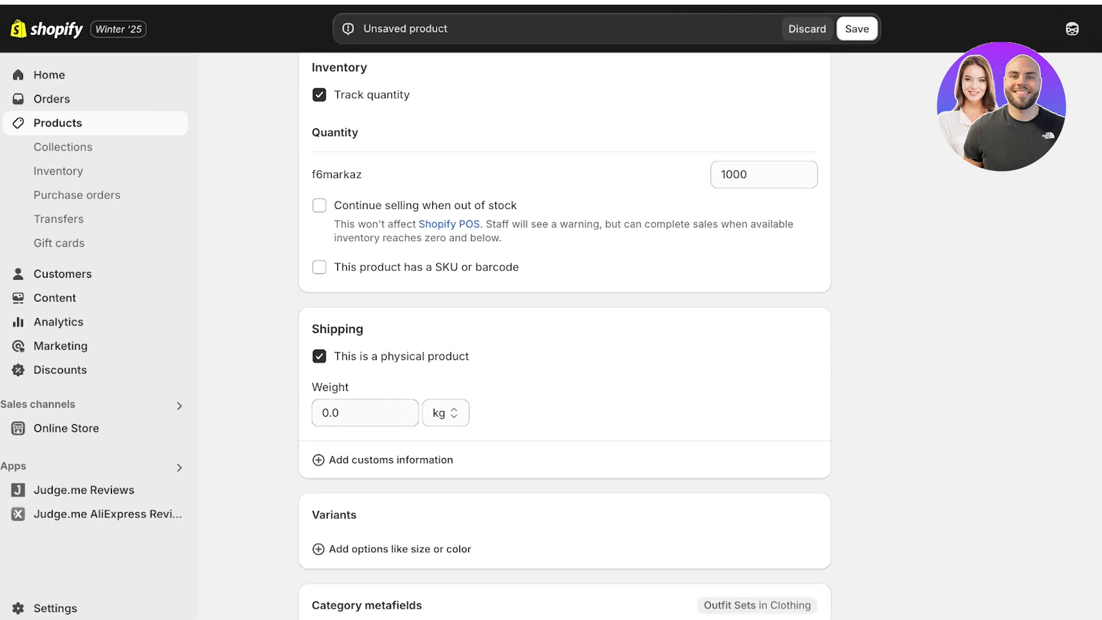
{"action": "left_click", "coordinate": [365, 413]}
{"action": "left_click", "coordinate": [446, 413]}
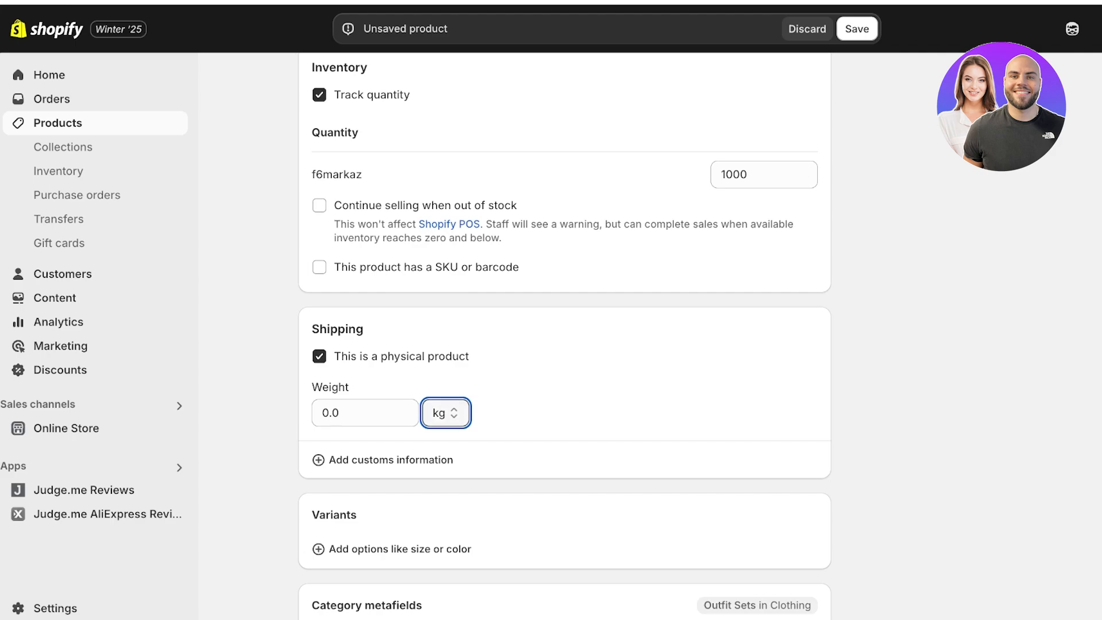
{"action": "scroll", "coordinate": [565, 336], "scroll_direction": "down", "scroll_amount": 3}
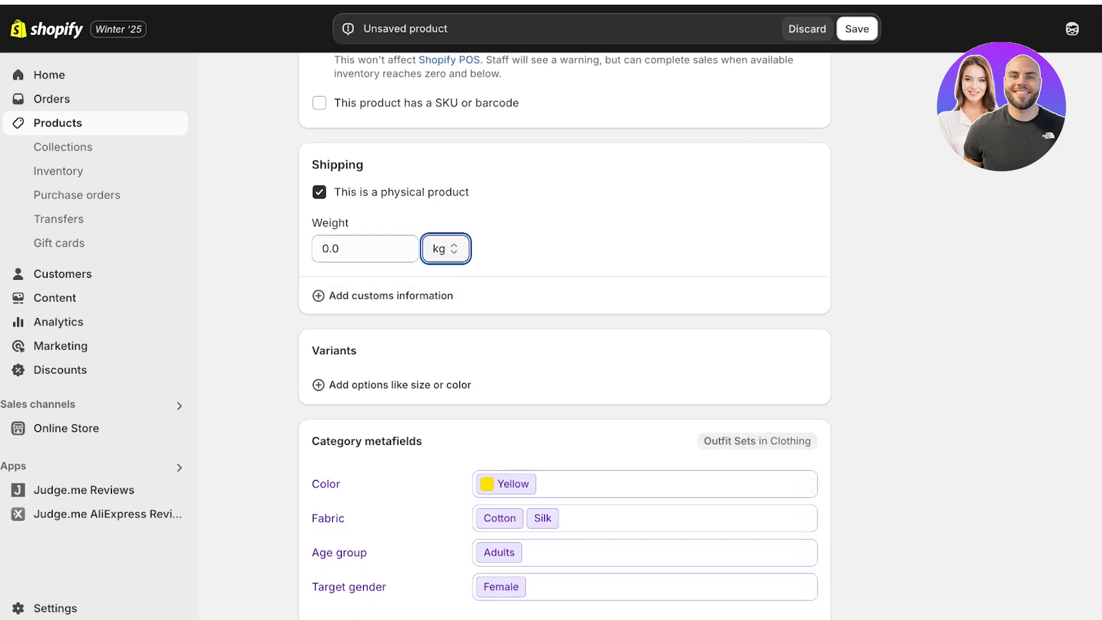
{"action": "scroll", "coordinate": [393, 368], "scroll_direction": "down", "scroll_amount": 1}
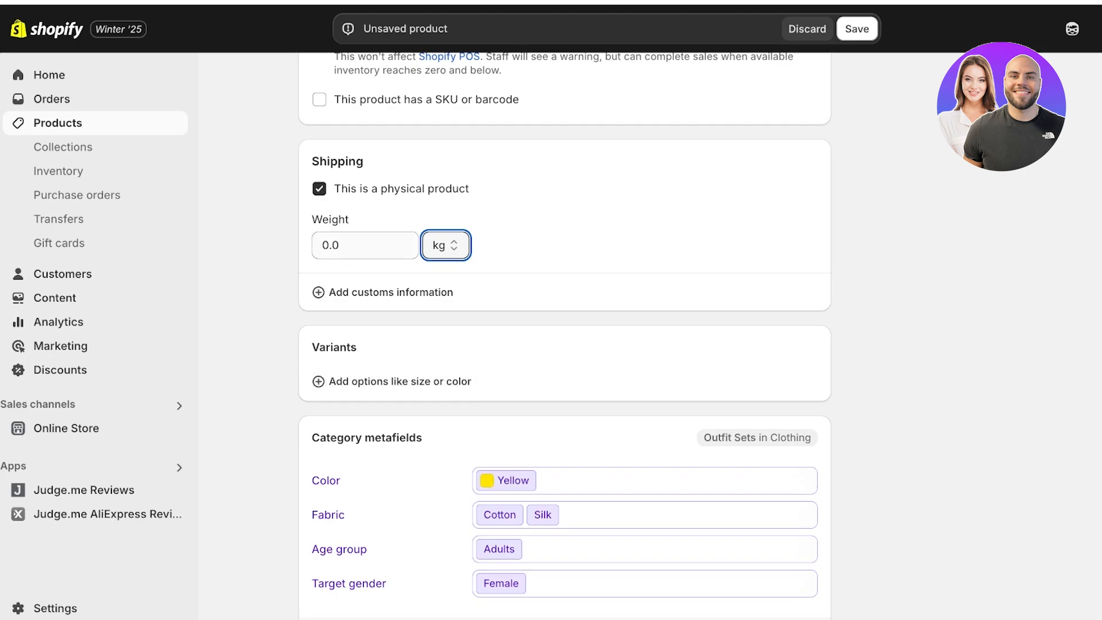
{"action": "left_click", "coordinate": [551, 246]}
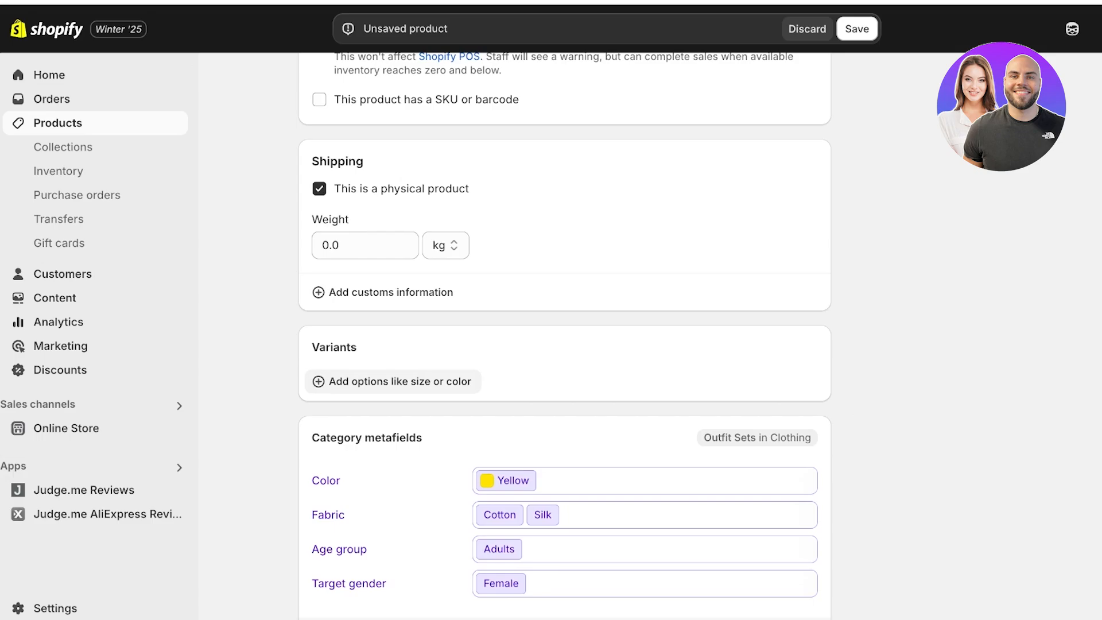
Step: Add a Size variant option with the values S, M, L and XL
{"action": "left_click", "coordinate": [397, 381]}
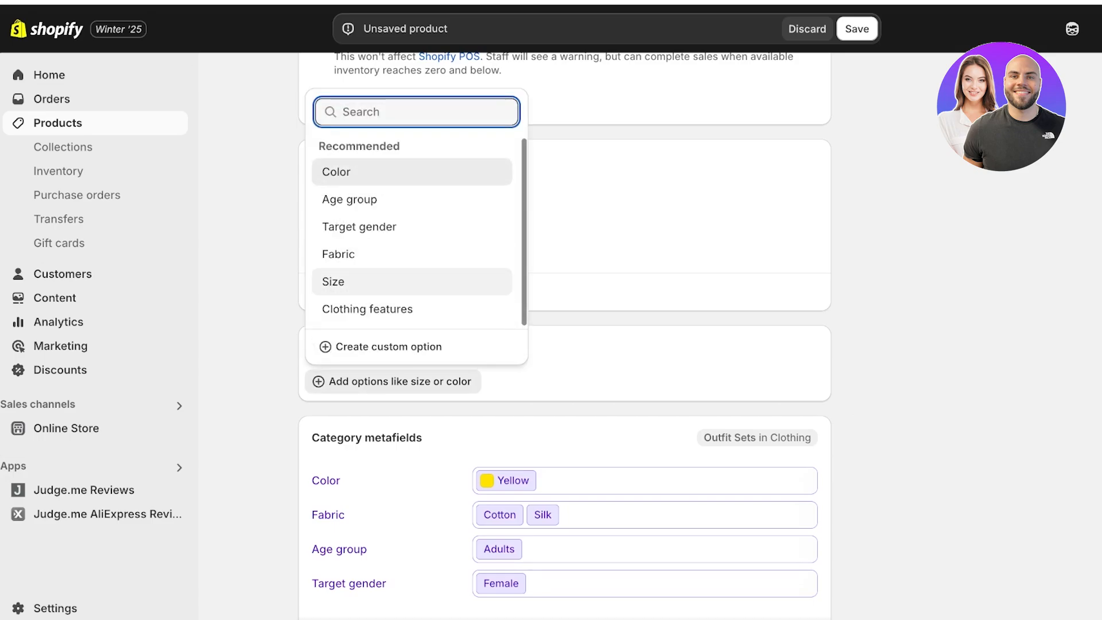
{"action": "left_click", "coordinate": [367, 282]}
{"action": "scroll", "coordinate": [368, 282], "scroll_direction": "down", "scroll_amount": 1}
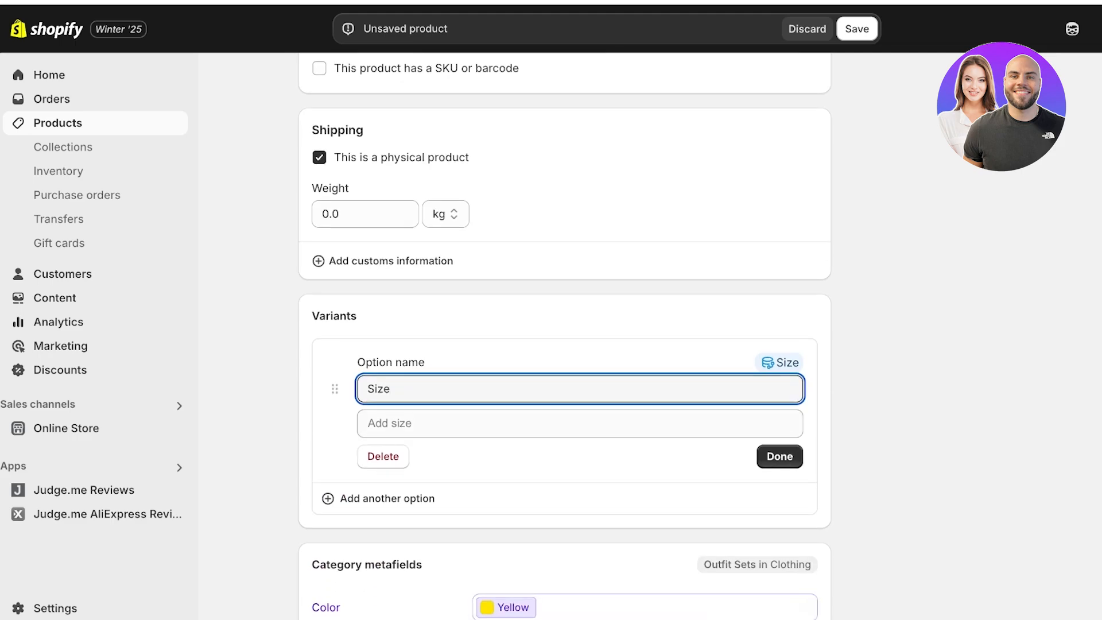
{"action": "left_click", "coordinate": [408, 424]}
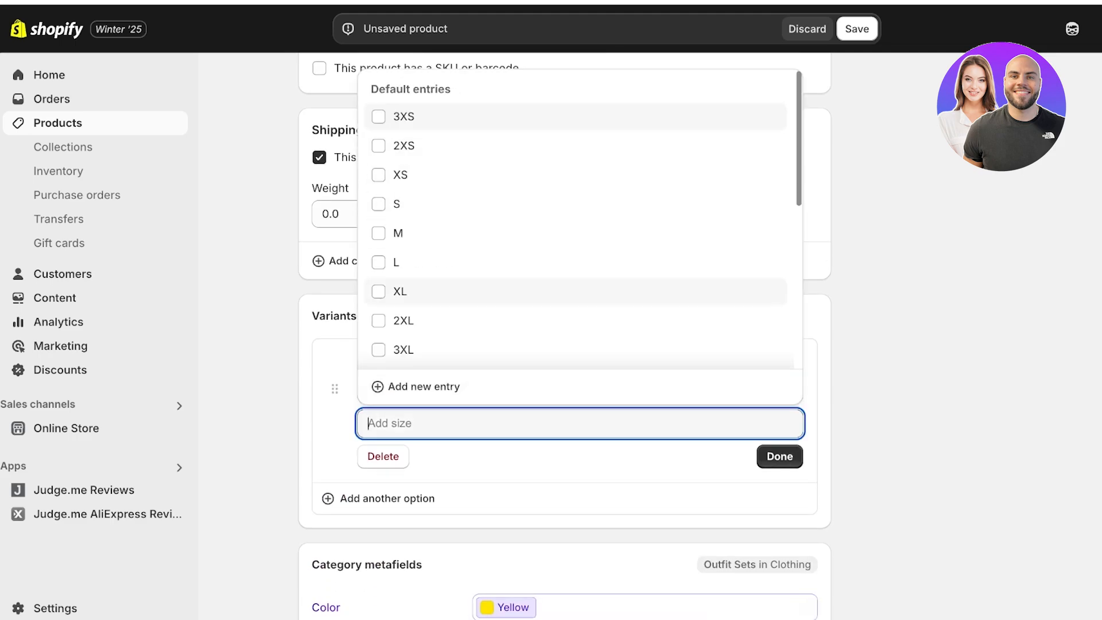
{"action": "left_click", "coordinate": [396, 204]}
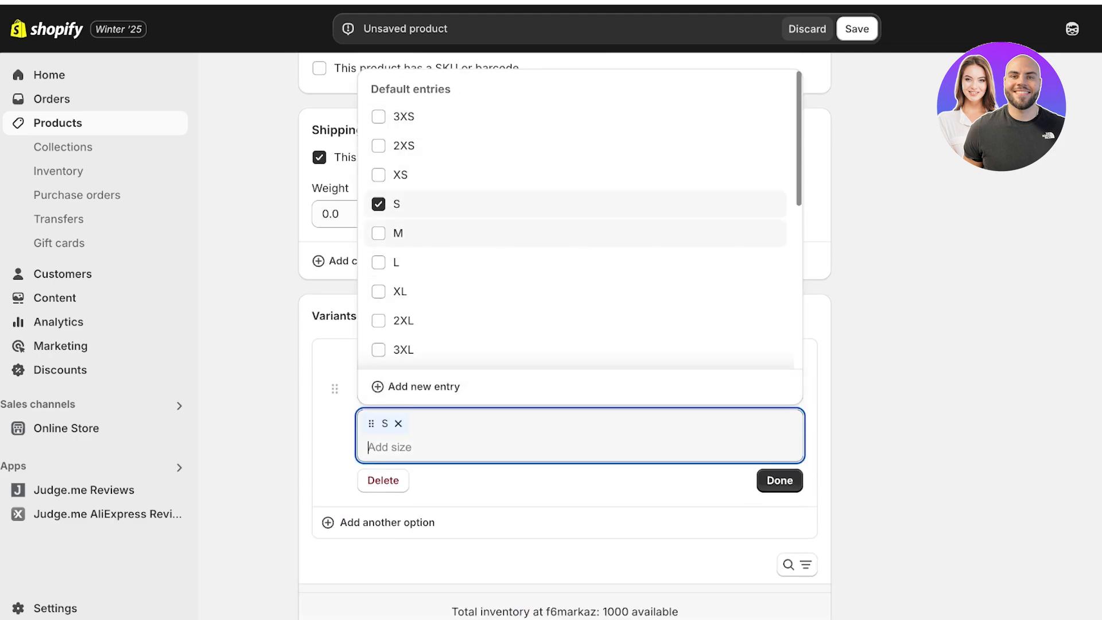
{"action": "left_click", "coordinate": [396, 233]}
{"action": "left_click", "coordinate": [396, 262]}
{"action": "left_click", "coordinate": [399, 292]}
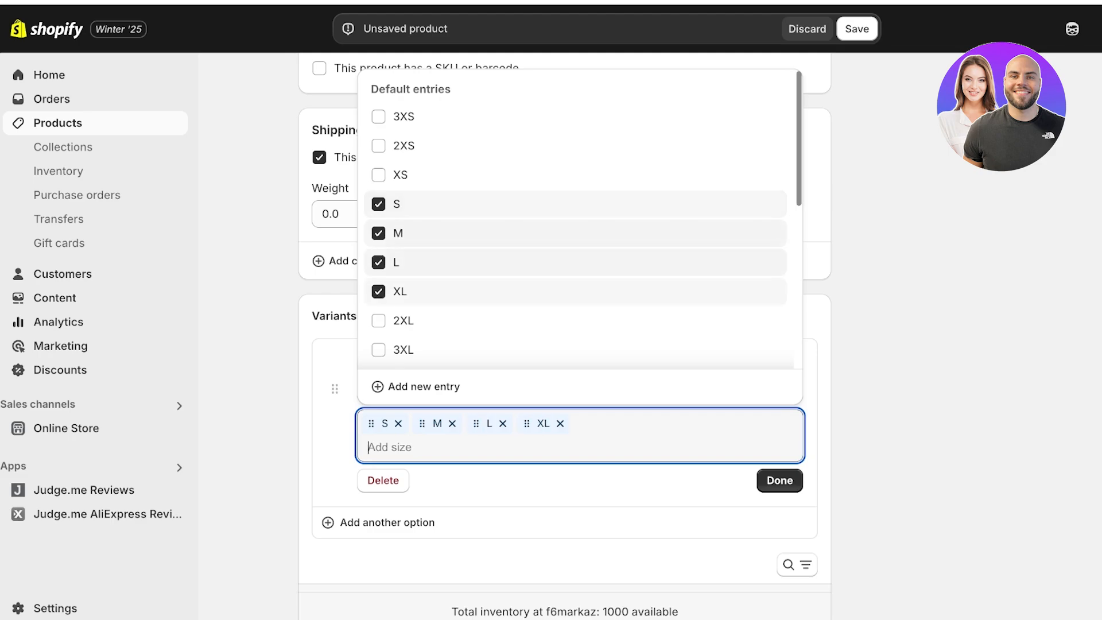
Step: Add the size XS, place it before S and finish the Size option
{"action": "left_click", "coordinate": [400, 175]}
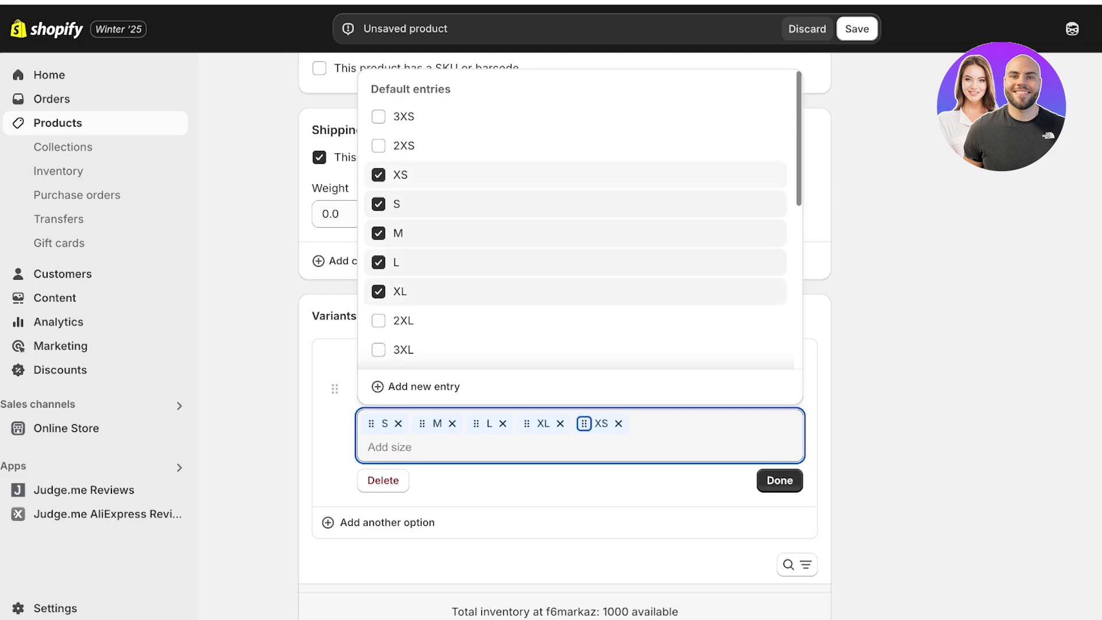
{"action": "left_click_drag", "start_coordinate": [584, 423], "coordinate": [372, 424]}
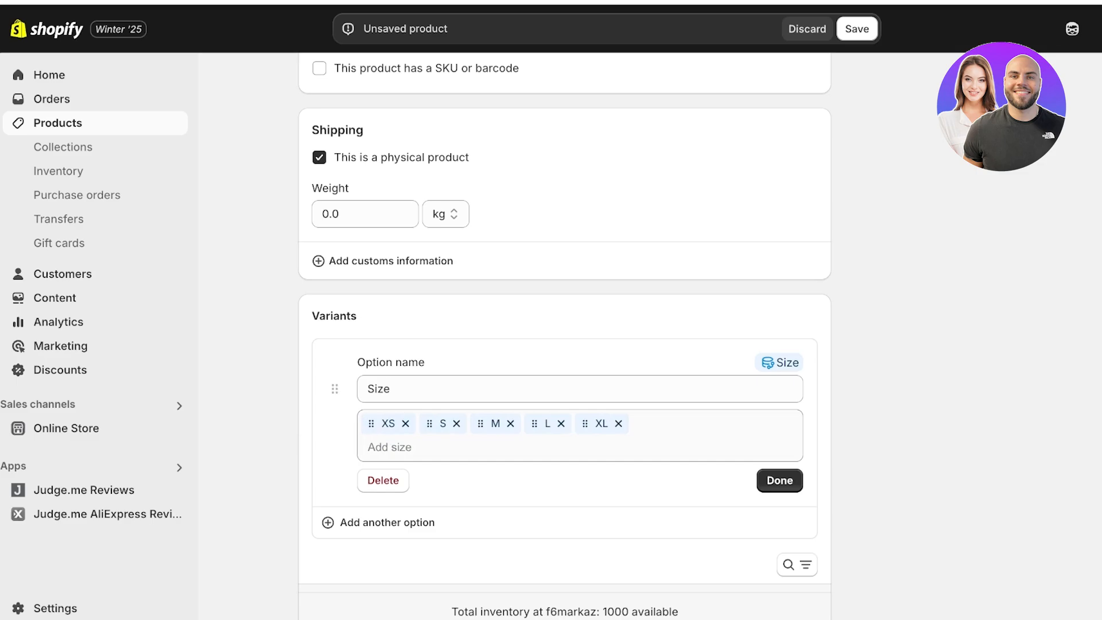
{"action": "left_click", "coordinate": [779, 480]}
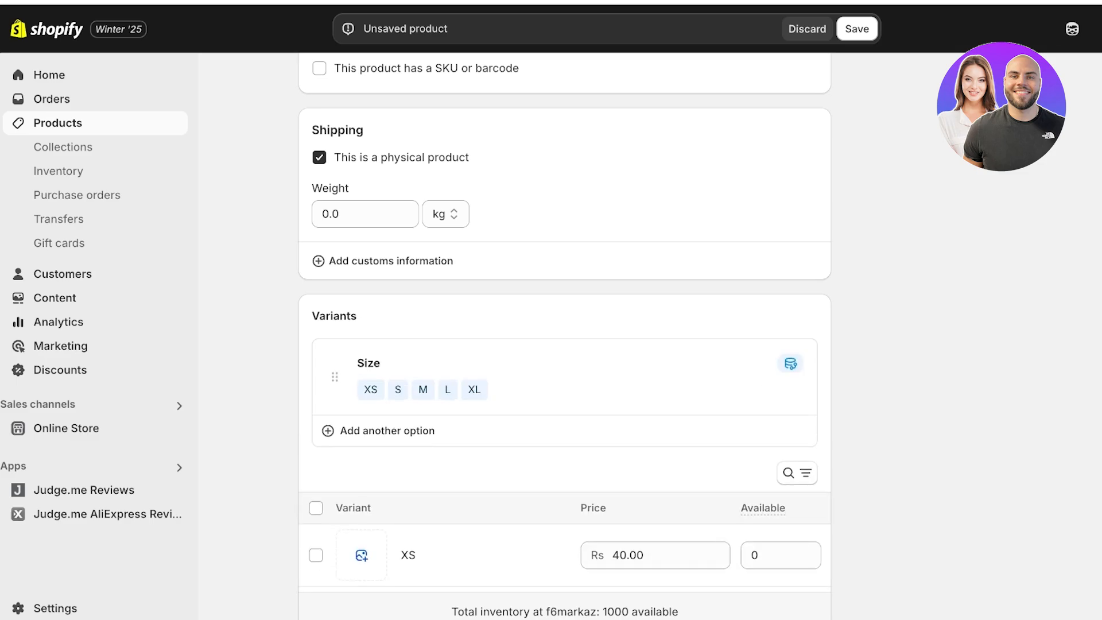
{"action": "scroll", "coordinate": [565, 322], "scroll_direction": "down", "scroll_amount": 3}
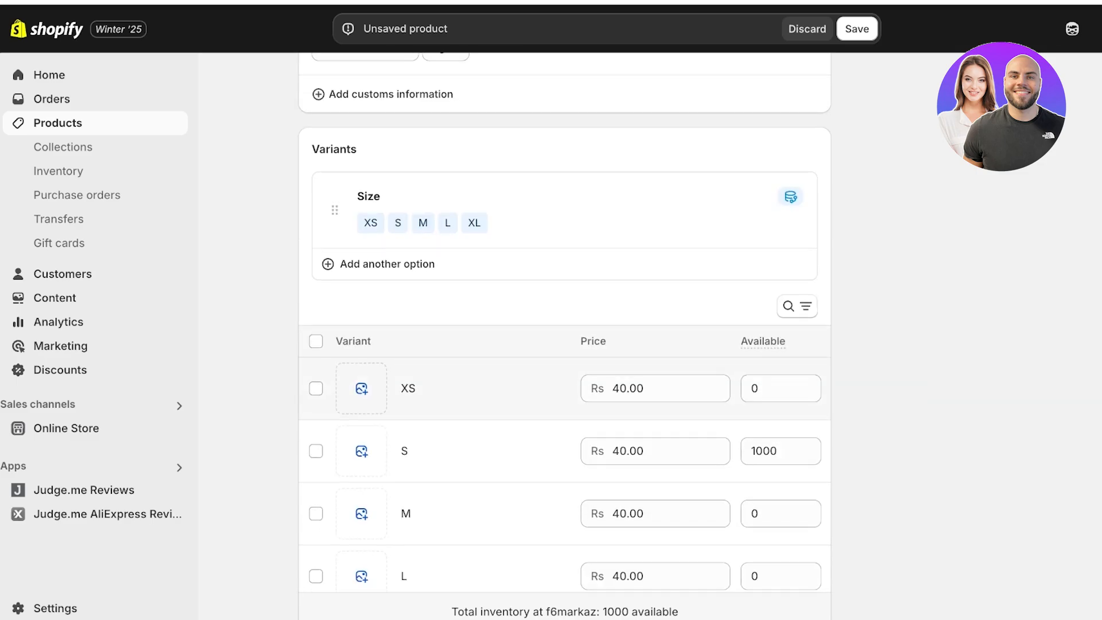
Step: Clear the S variant's stock and set the available quantity of the XS and S variants to 500 each
{"action": "scroll", "coordinate": [565, 344], "scroll_direction": "down", "scroll_amount": 2}
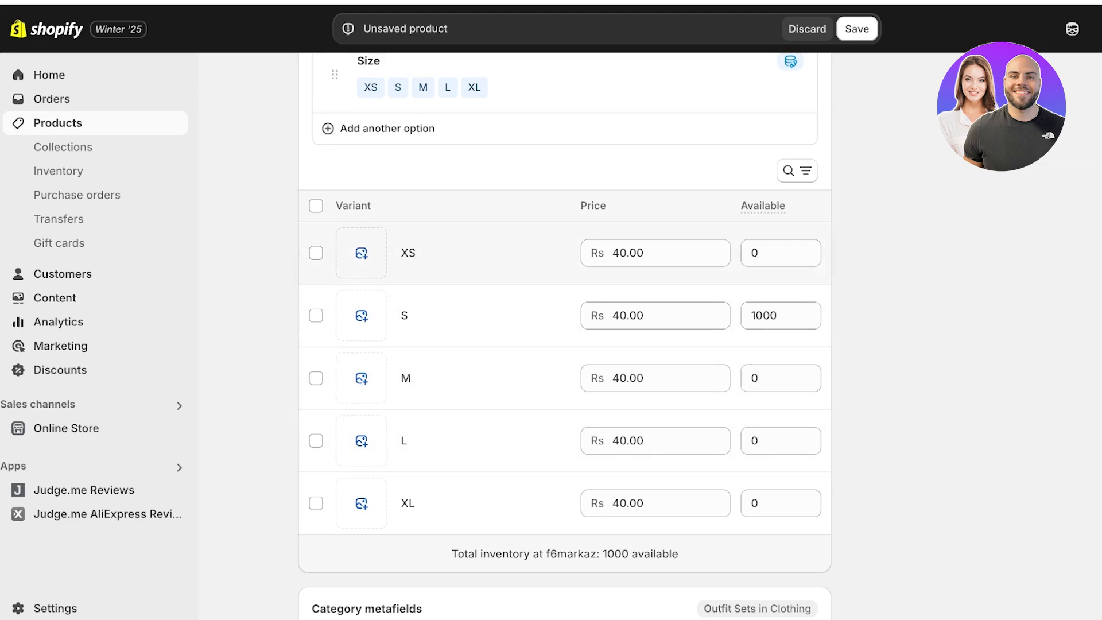
{"action": "scroll", "coordinate": [565, 333], "scroll_direction": "up", "scroll_amount": 2}
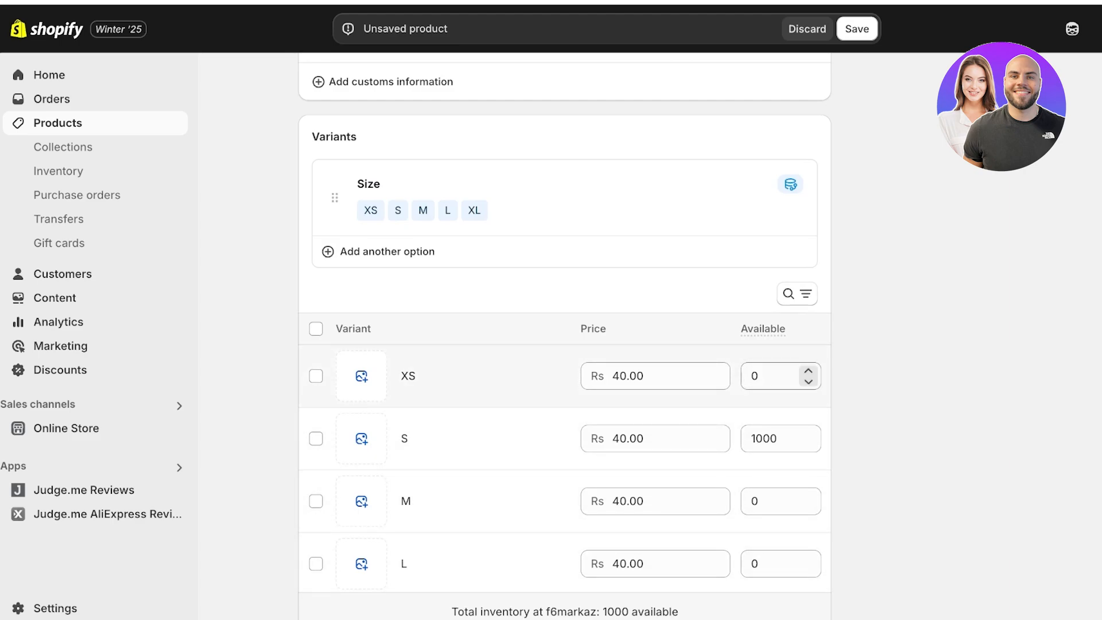
{"action": "left_click", "coordinate": [763, 438]}
{"action": "double_click", "coordinate": [763, 439]}
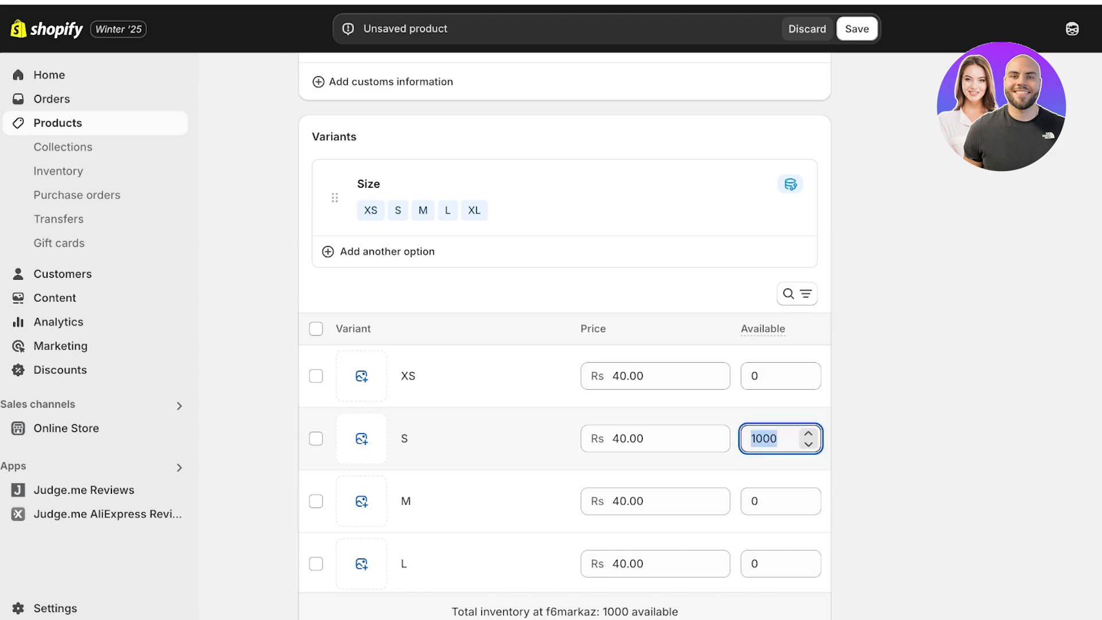
{"action": "key", "text": "BackSpace"}
{"action": "left_click", "coordinate": [763, 376]}
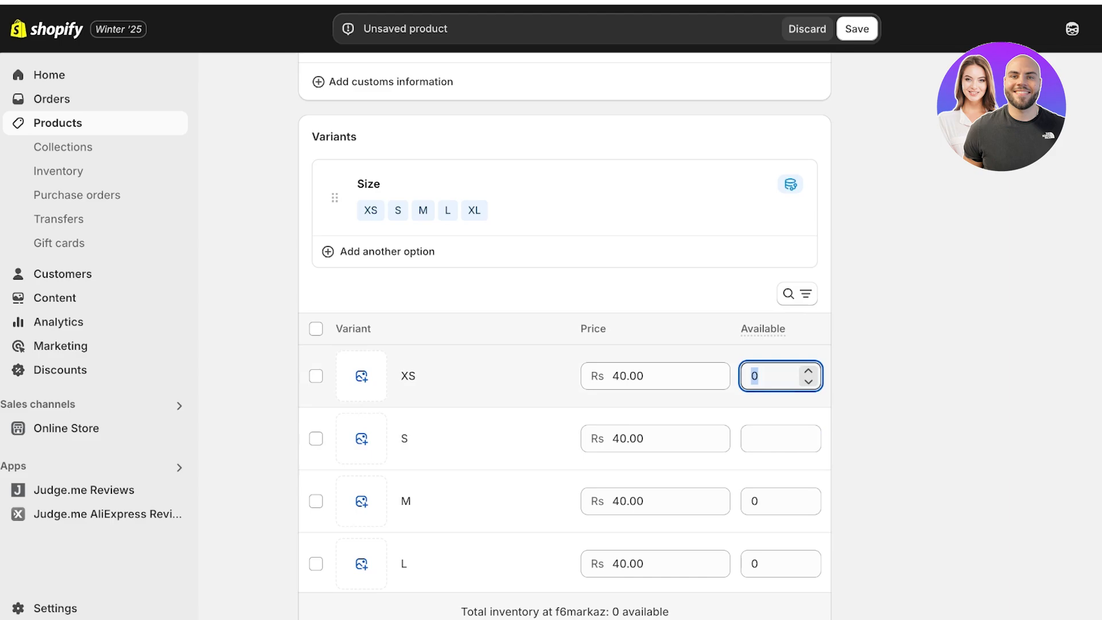
{"action": "type", "text": "500"}
{"action": "left_click", "coordinate": [762, 439]}
{"action": "type", "text": "5"}
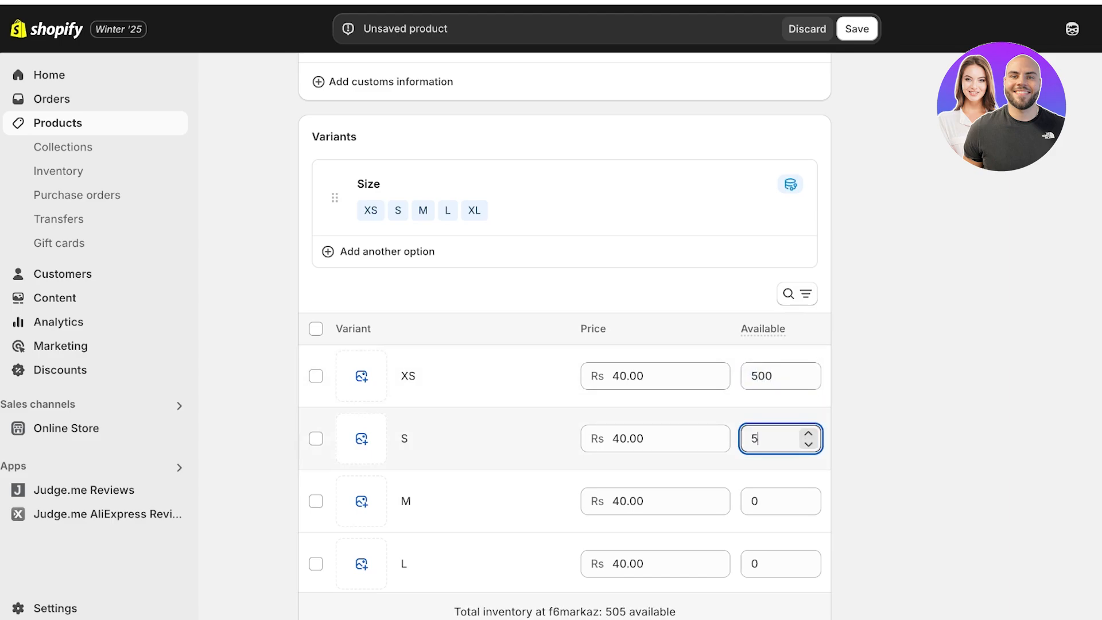
{"action": "type", "text": "00"}
Step: Set the available quantity of the M and L variants to 500 each
{"action": "left_click", "coordinate": [763, 502]}
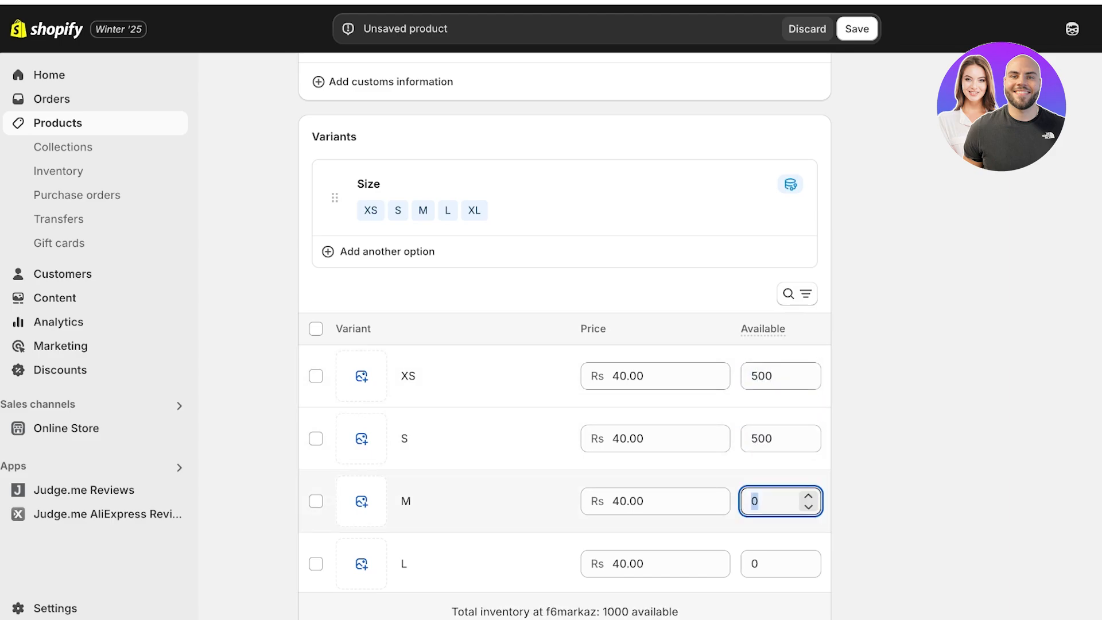
{"action": "type", "text": "500"}
{"action": "left_click", "coordinate": [762, 564]}
{"action": "type", "text": "500"}
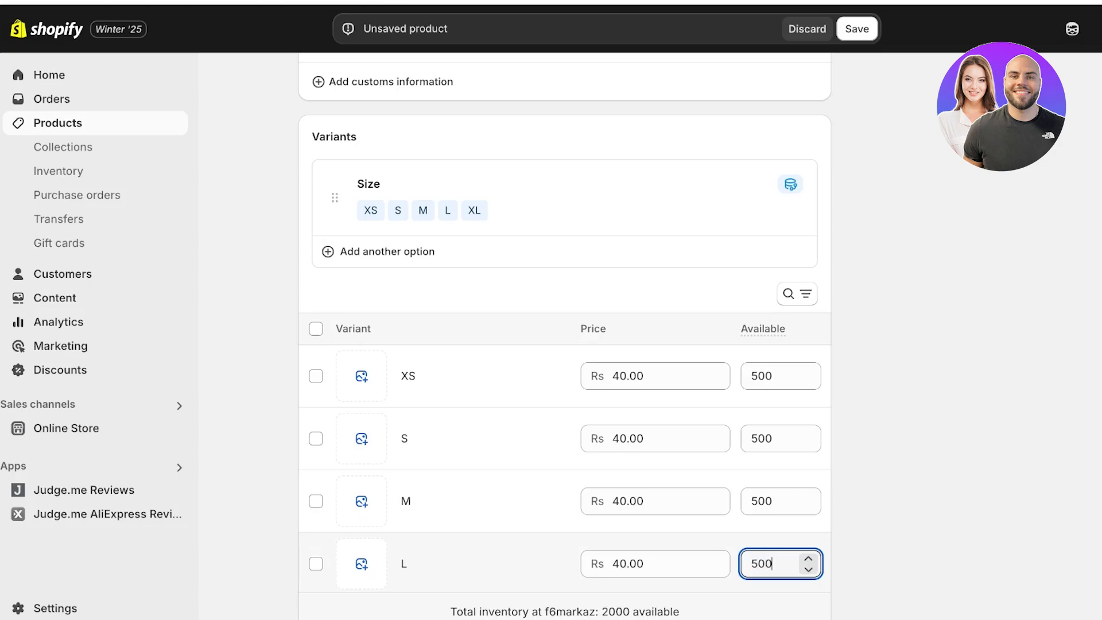
Step: Review the category metafields and open the product's search engine listing for editing
{"action": "scroll", "coordinate": [565, 336], "scroll_direction": "down", "scroll_amount": 5}
{"action": "scroll", "coordinate": [566, 336], "scroll_direction": "down", "scroll_amount": 3}
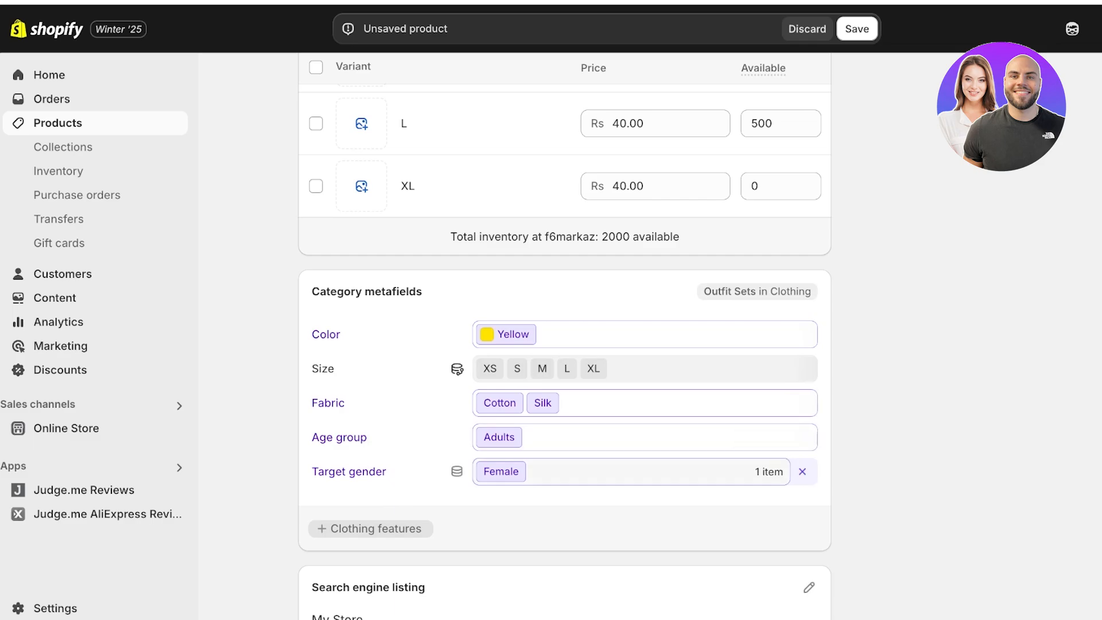
{"action": "scroll", "coordinate": [565, 344], "scroll_direction": "down", "scroll_amount": 3}
{"action": "scroll", "coordinate": [565, 344], "scroll_direction": "up", "scroll_amount": 1}
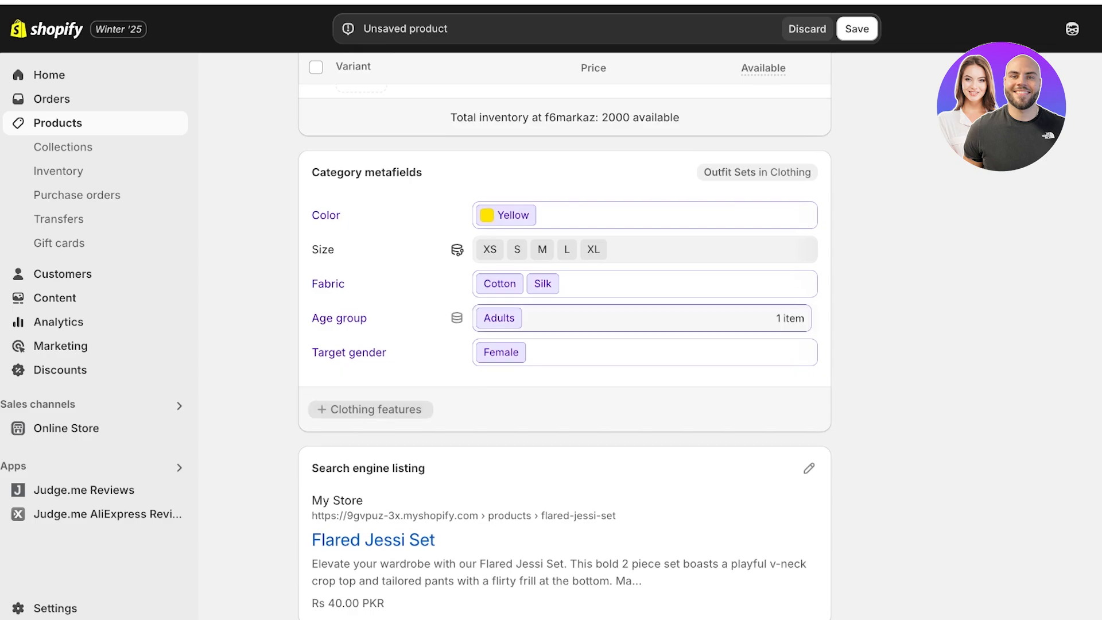
{"action": "scroll", "coordinate": [631, 318], "scroll_direction": "down", "scroll_amount": 1}
{"action": "scroll", "coordinate": [565, 337], "scroll_direction": "down", "scroll_amount": 1}
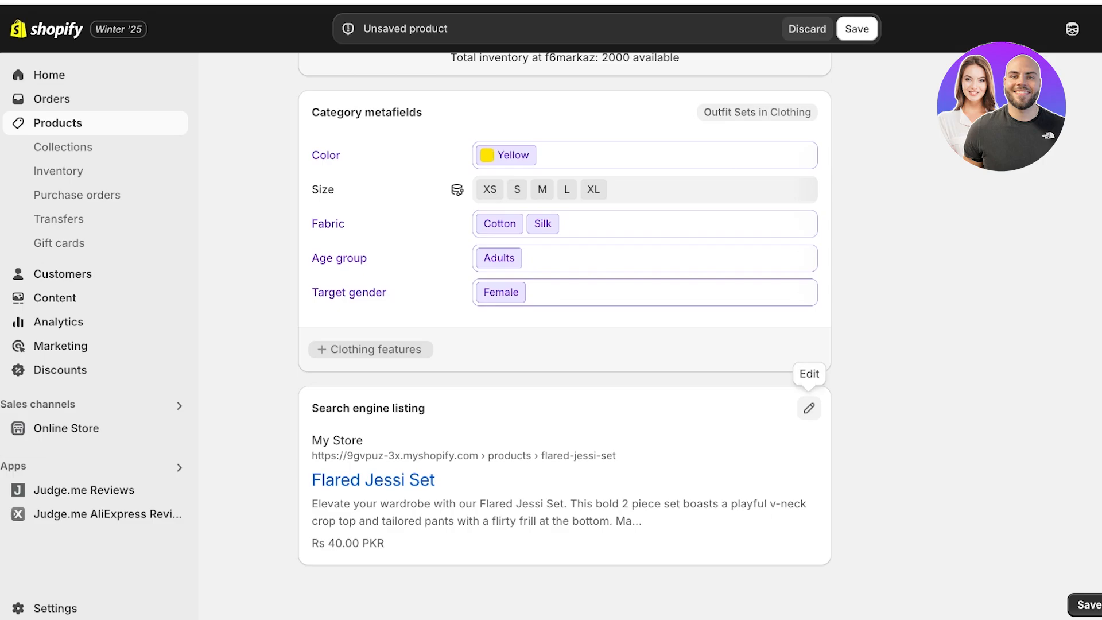
{"action": "left_click", "coordinate": [809, 408]}
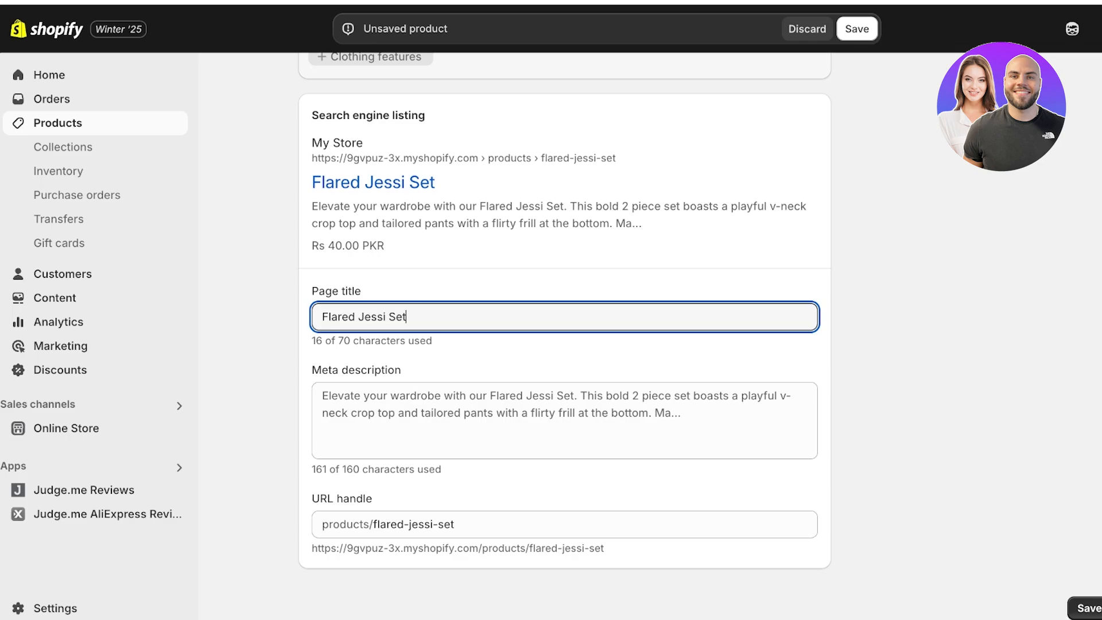
Step: Save the product and open the collection choices in its product organization section
{"action": "left_click", "coordinate": [1087, 609]}
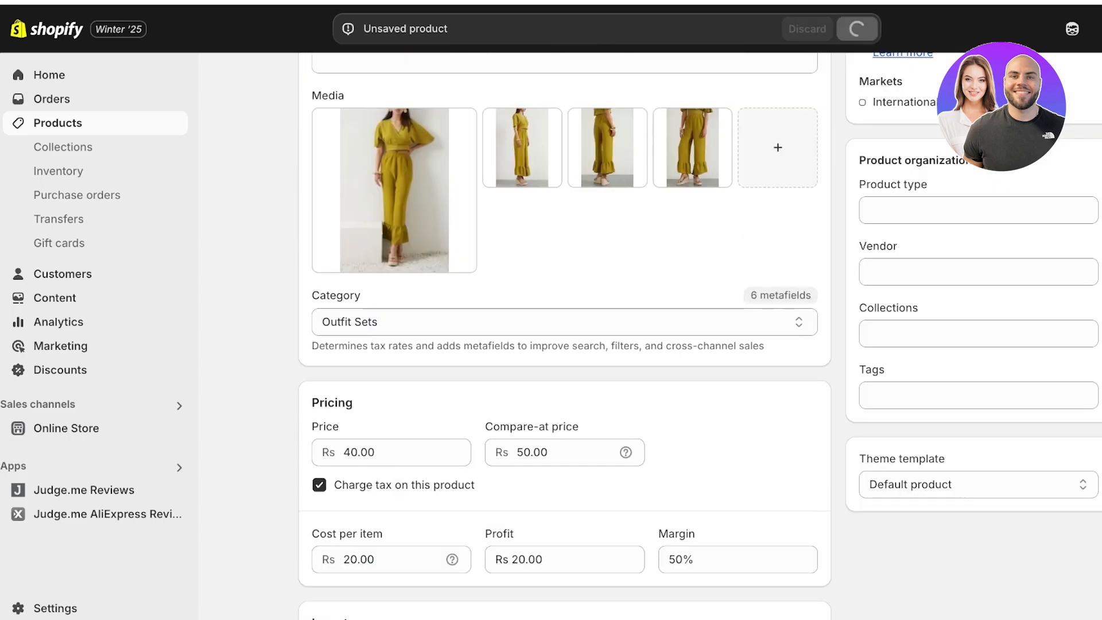
{"action": "scroll", "coordinate": [565, 345], "scroll_direction": "down", "scroll_amount": 1}
{"action": "scroll", "coordinate": [565, 345], "scroll_direction": "right", "scroll_amount": 2}
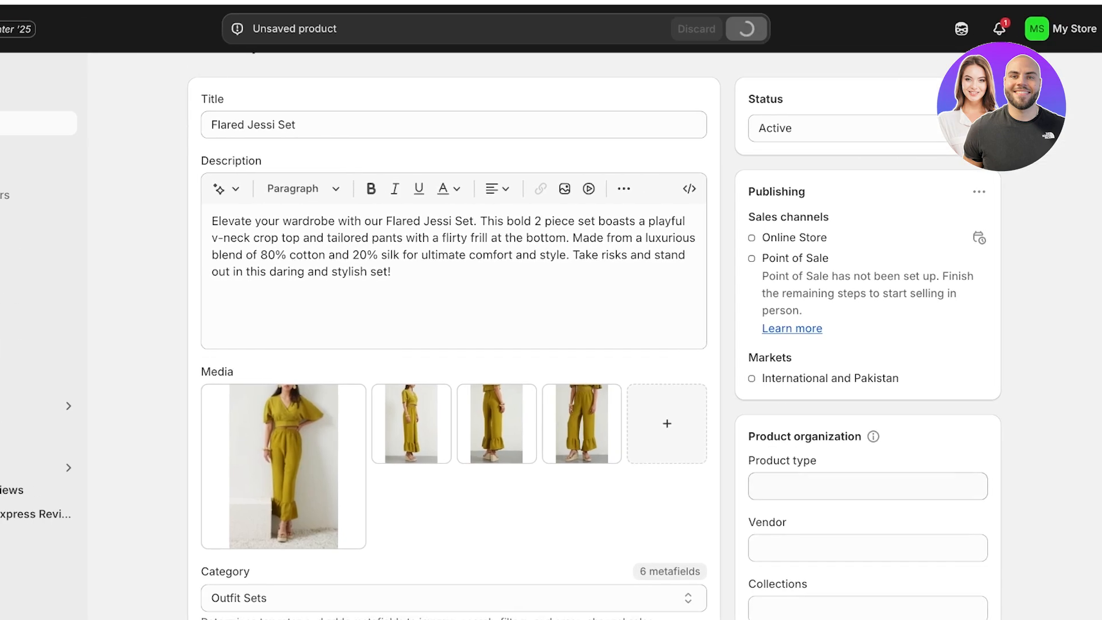
{"action": "scroll", "coordinate": [565, 345], "scroll_direction": "down", "scroll_amount": 1}
{"action": "left_click", "coordinate": [868, 453]}
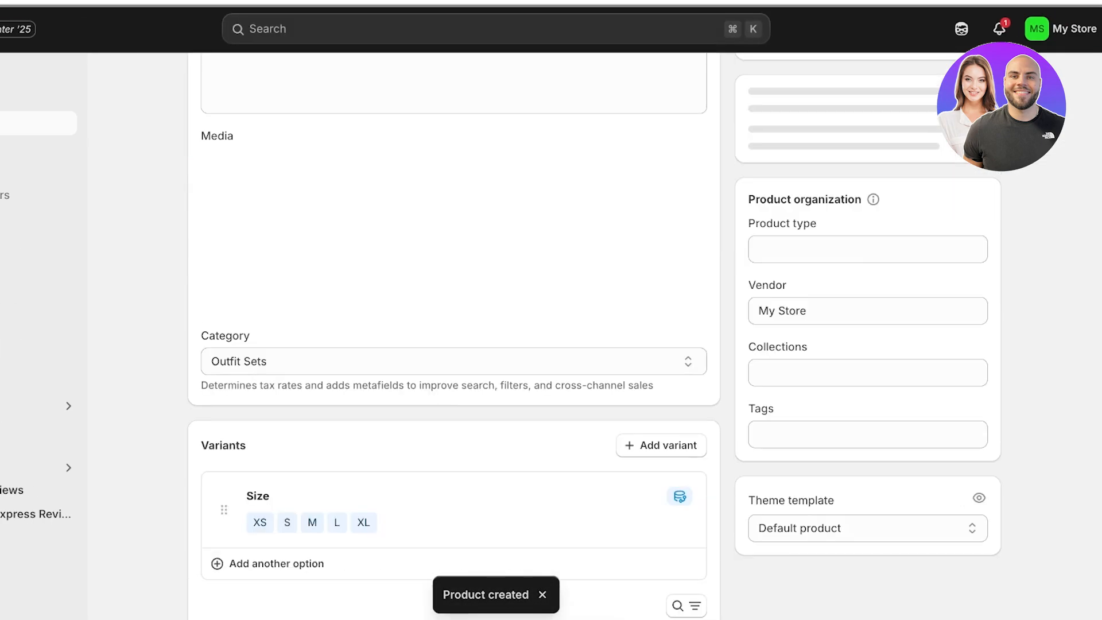
{"action": "left_click", "coordinate": [868, 427]}
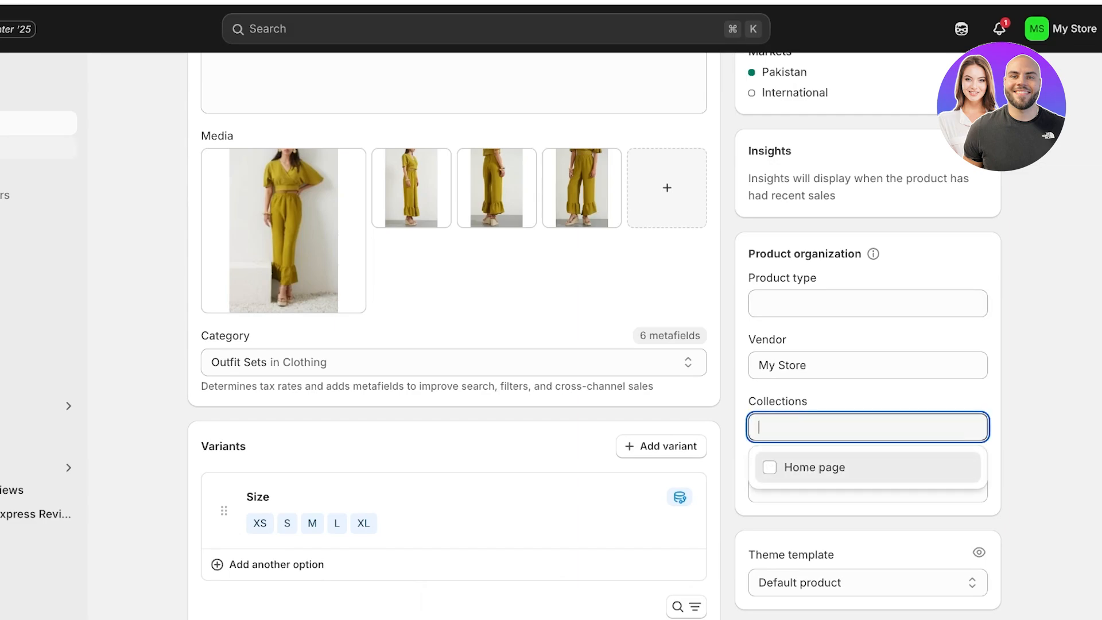
Step: Open a blank form for a new collection to view its fields, and return to the products list
{"action": "left_click", "coordinate": [12, 148]}
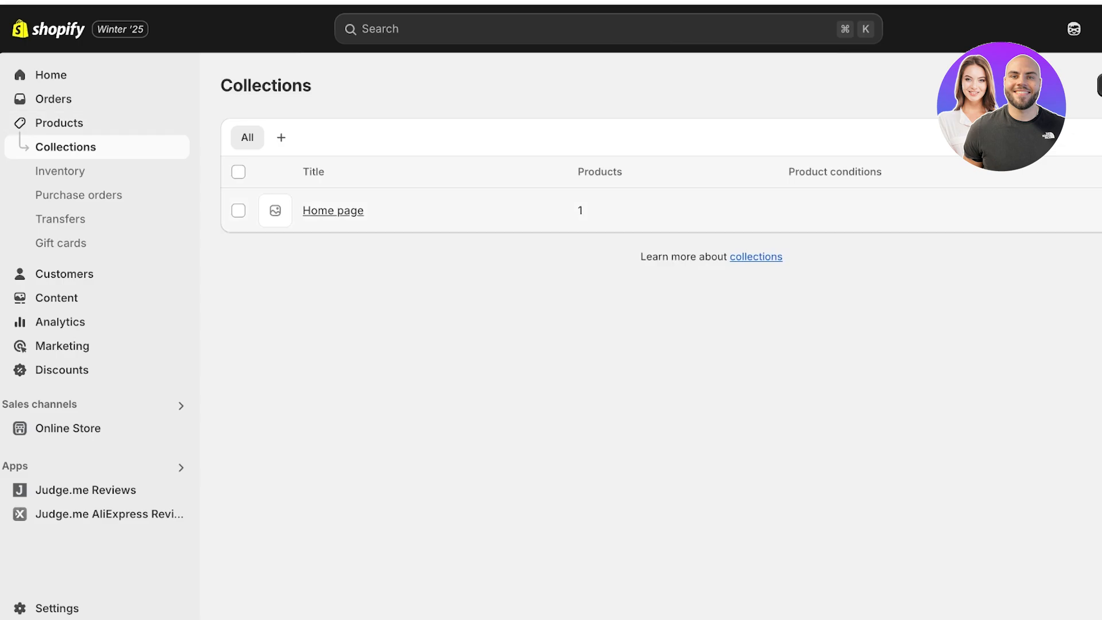
{"action": "left_click", "coordinate": [1100, 85]}
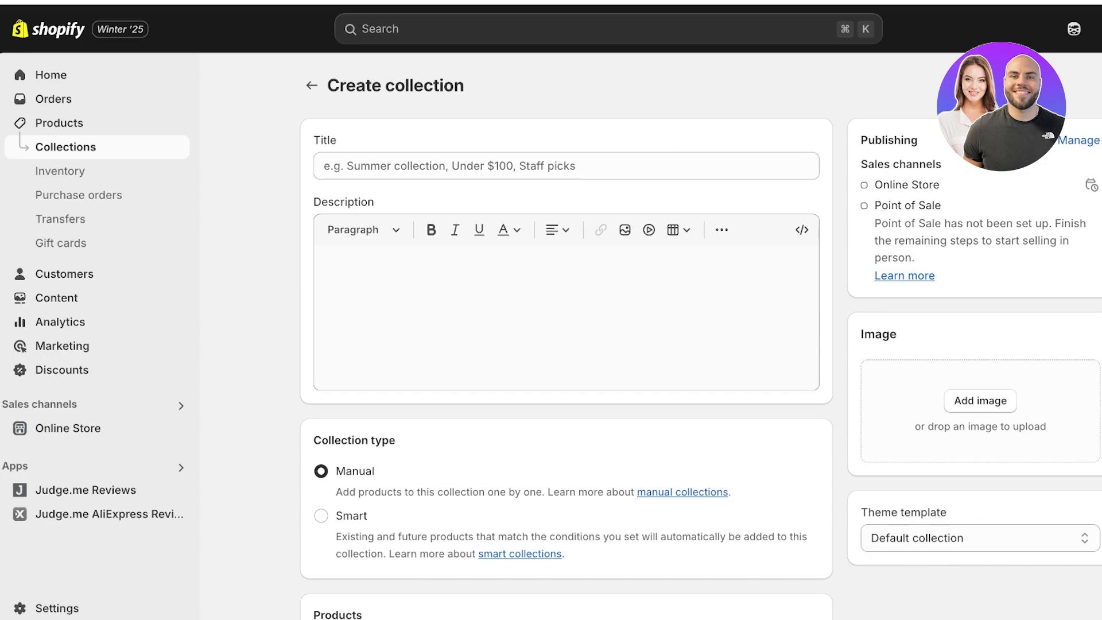
{"action": "left_click", "coordinate": [367, 166]}
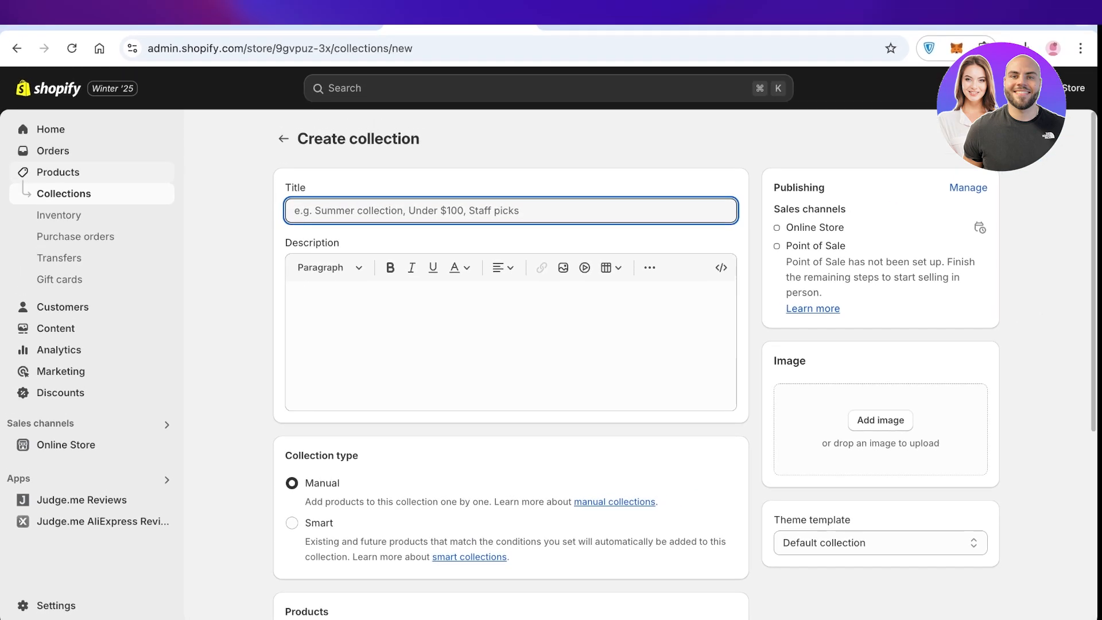
{"action": "left_click", "coordinate": [59, 123]}
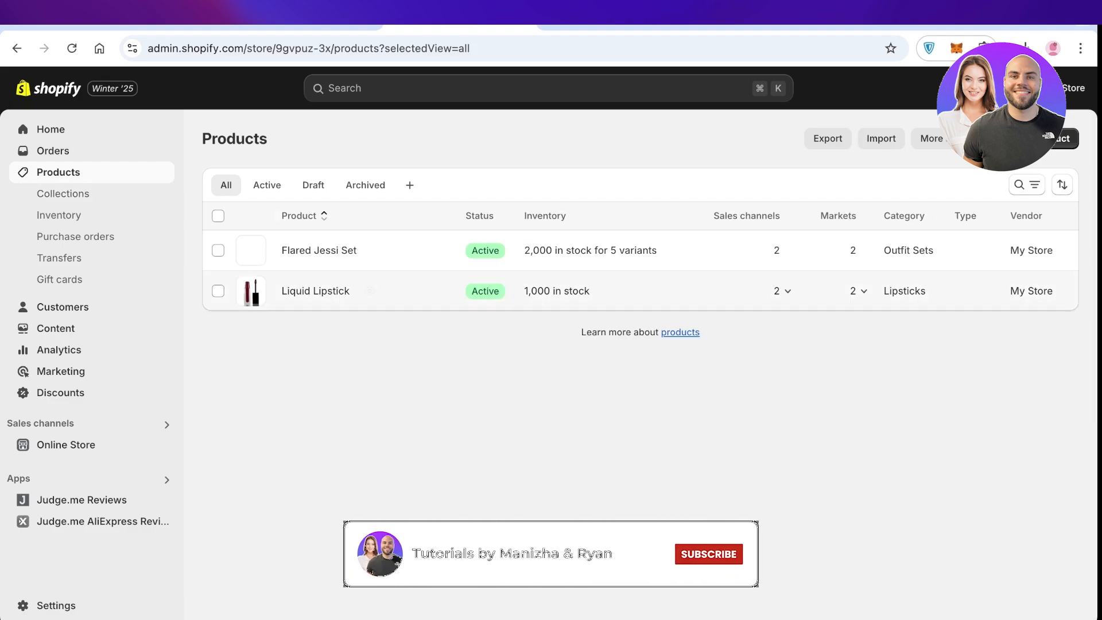